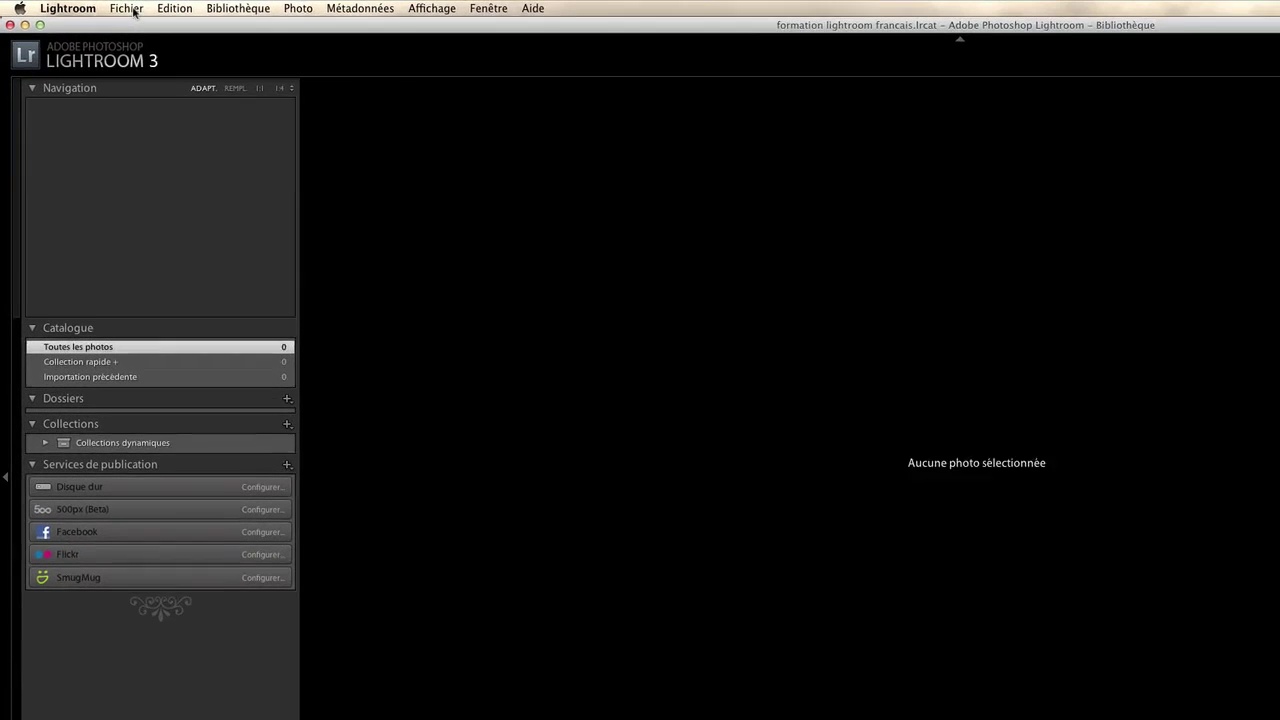
Open the photo import window with the EOS_DIGITAL volume as the source and slightly enlarge the photo thumbnails.
click(134, 11)
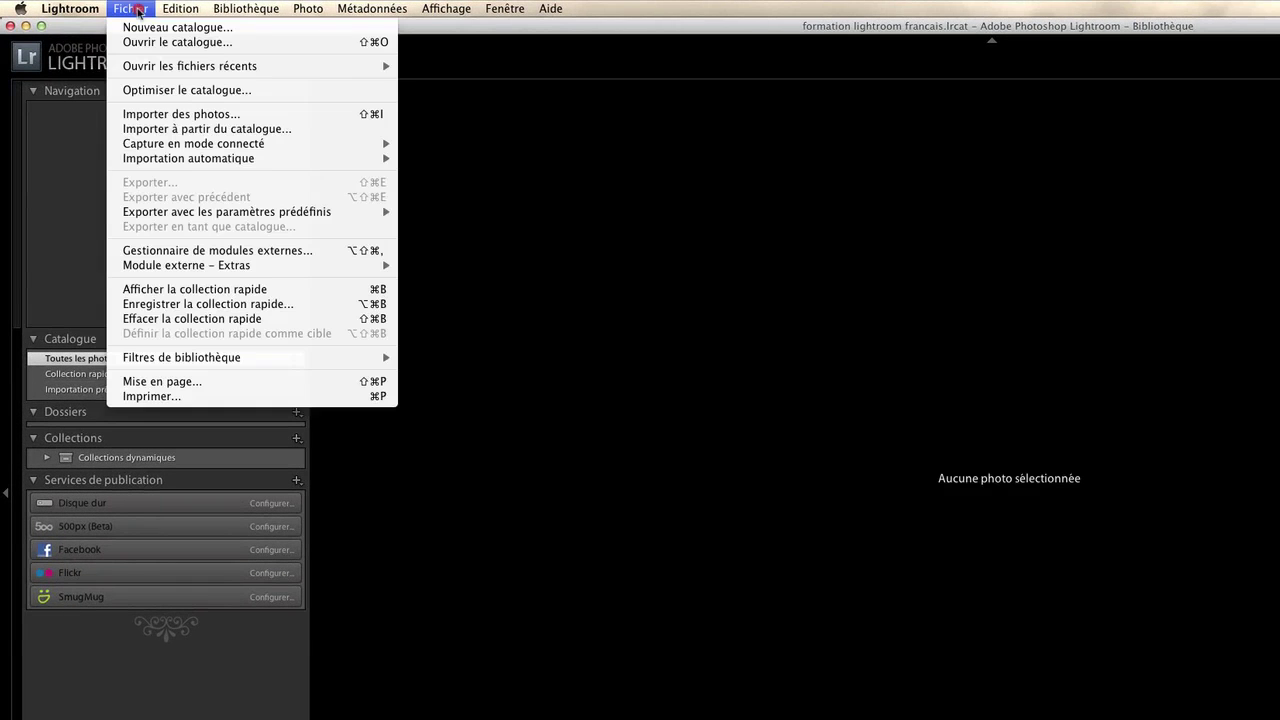
click(238, 117)
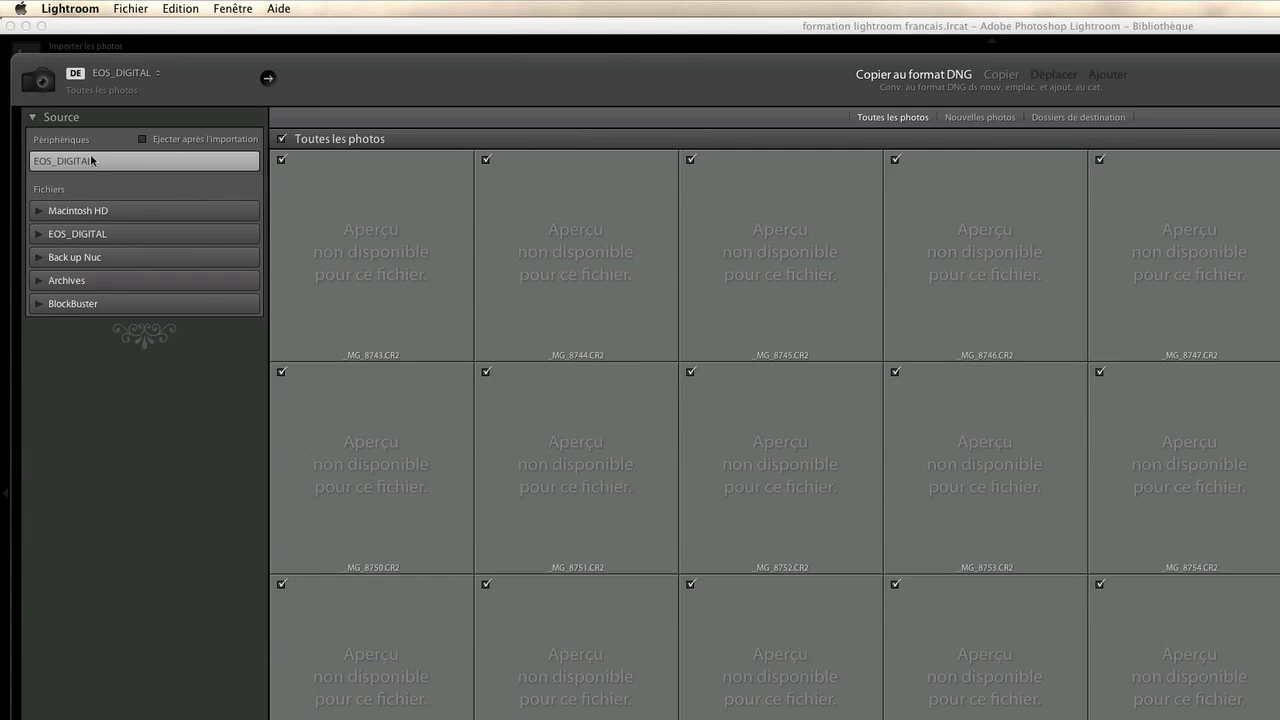
click(88, 238)
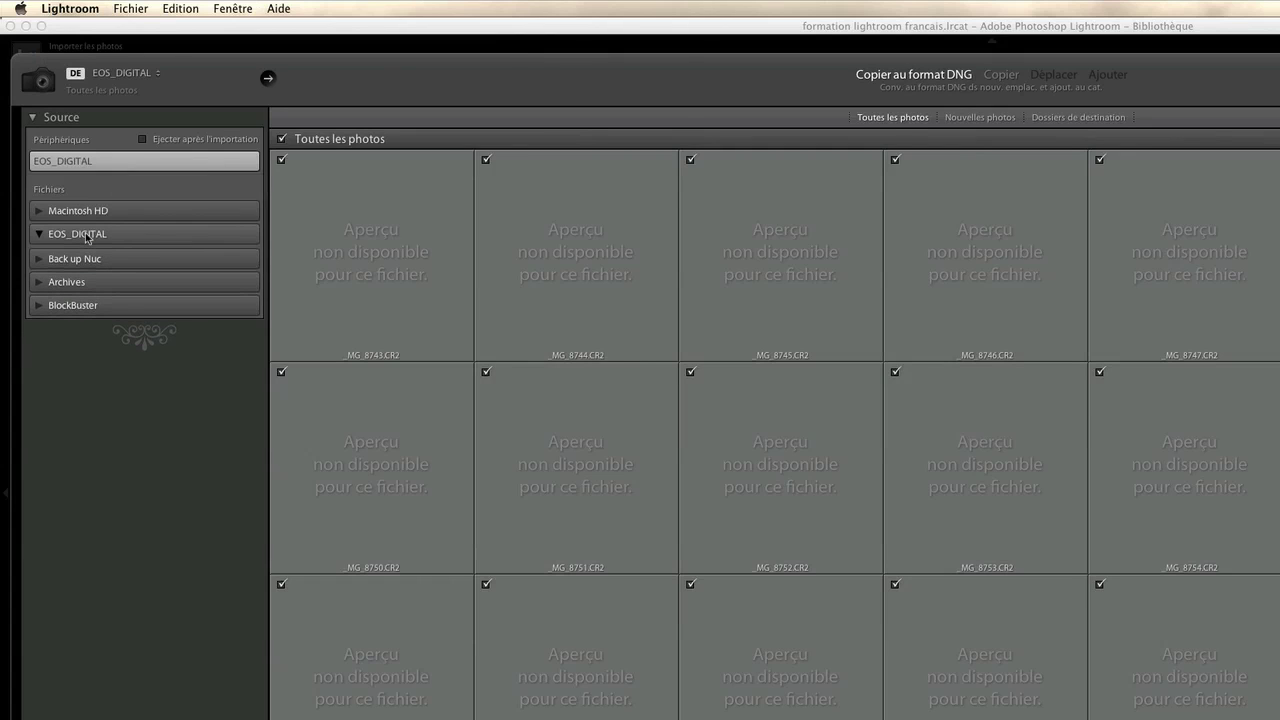
click(88, 238)
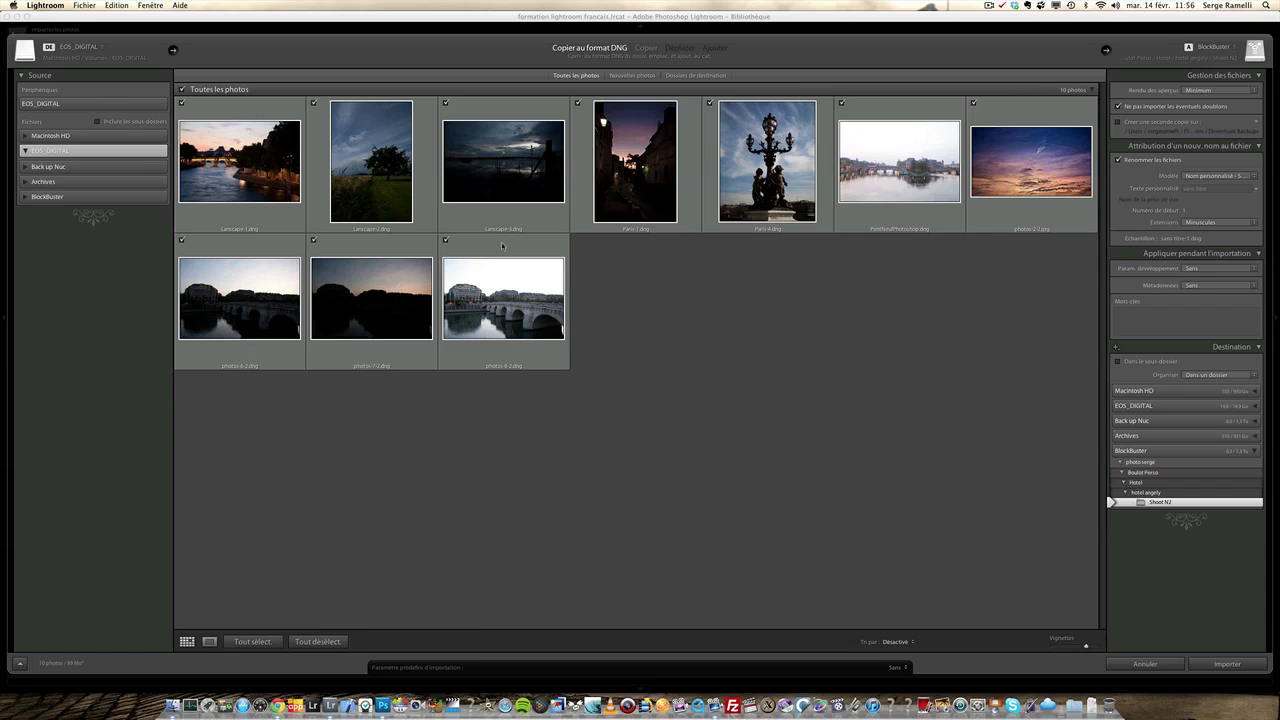
mouse_move(1087, 646)
mouse_down()
mouse_move(1070, 646)
mouse_move(1097, 646)
mouse_up()
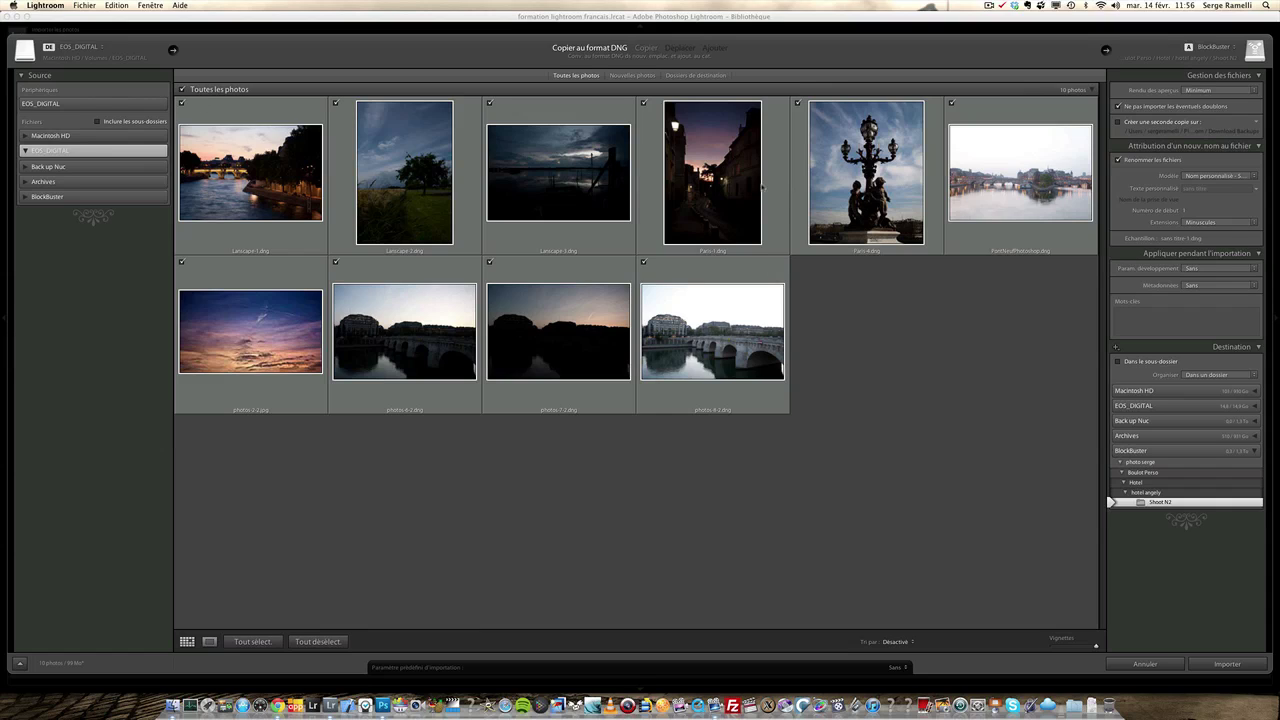
Restrict the import to the four consecutive photos from Lanscape-3.dng to PontNeufPhotoshop.dng.
click(643, 103)
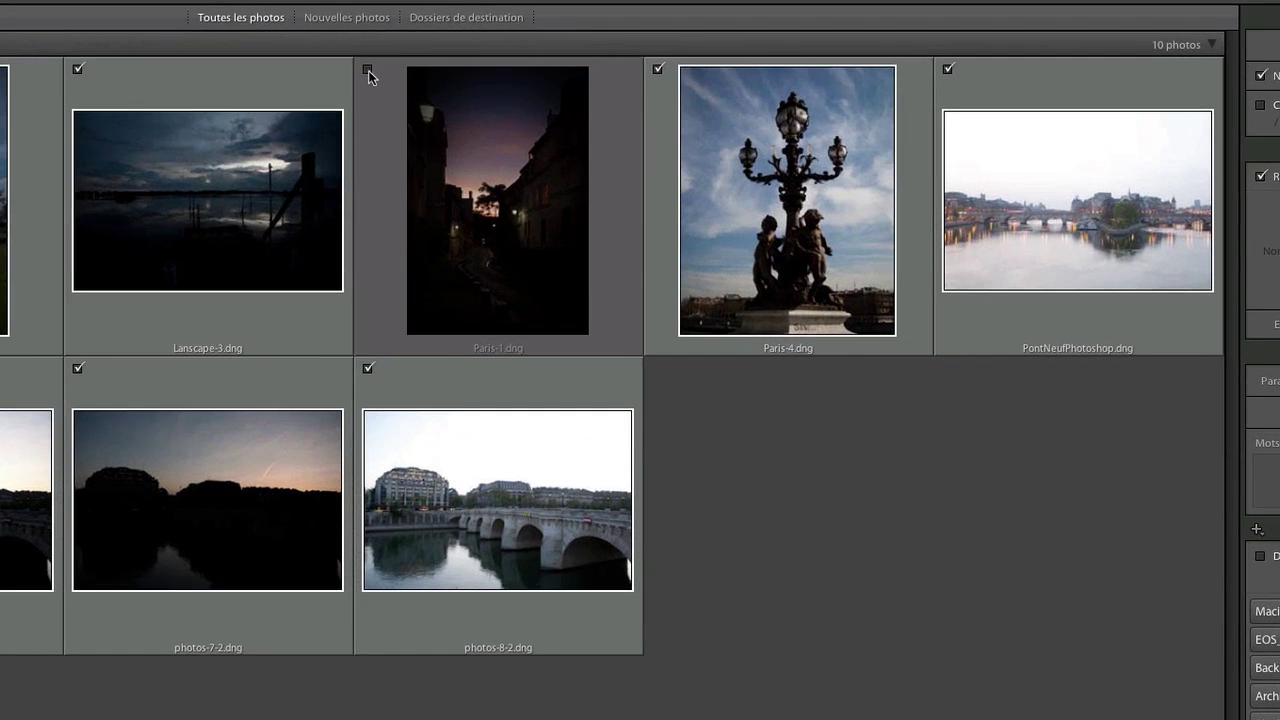
click(368, 72)
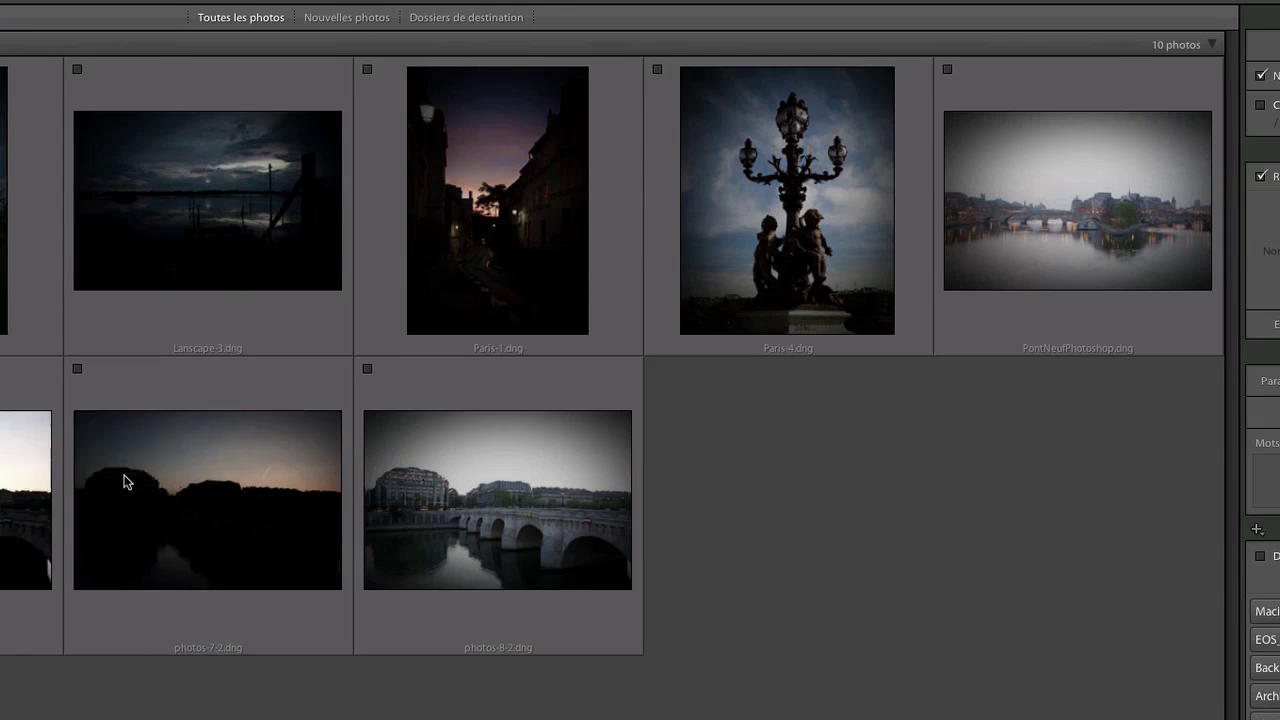
click(239, 252)
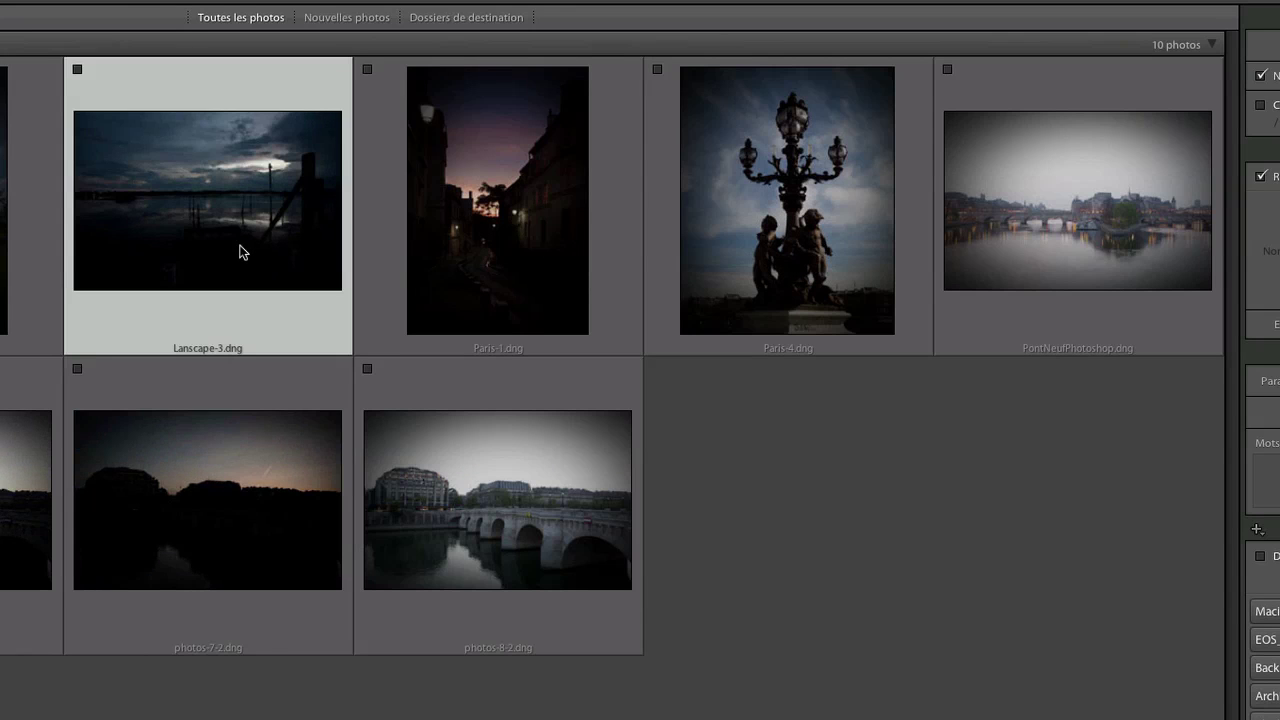
shift+click(1001, 297)
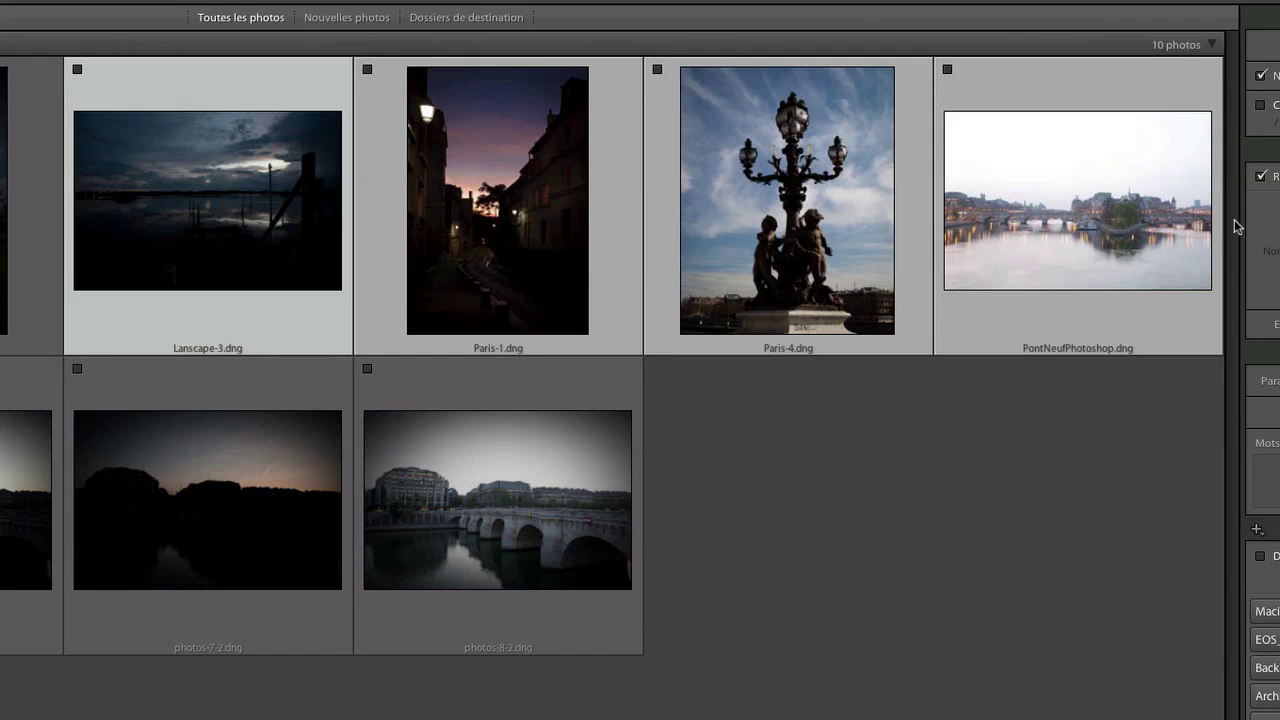
click(78, 72)
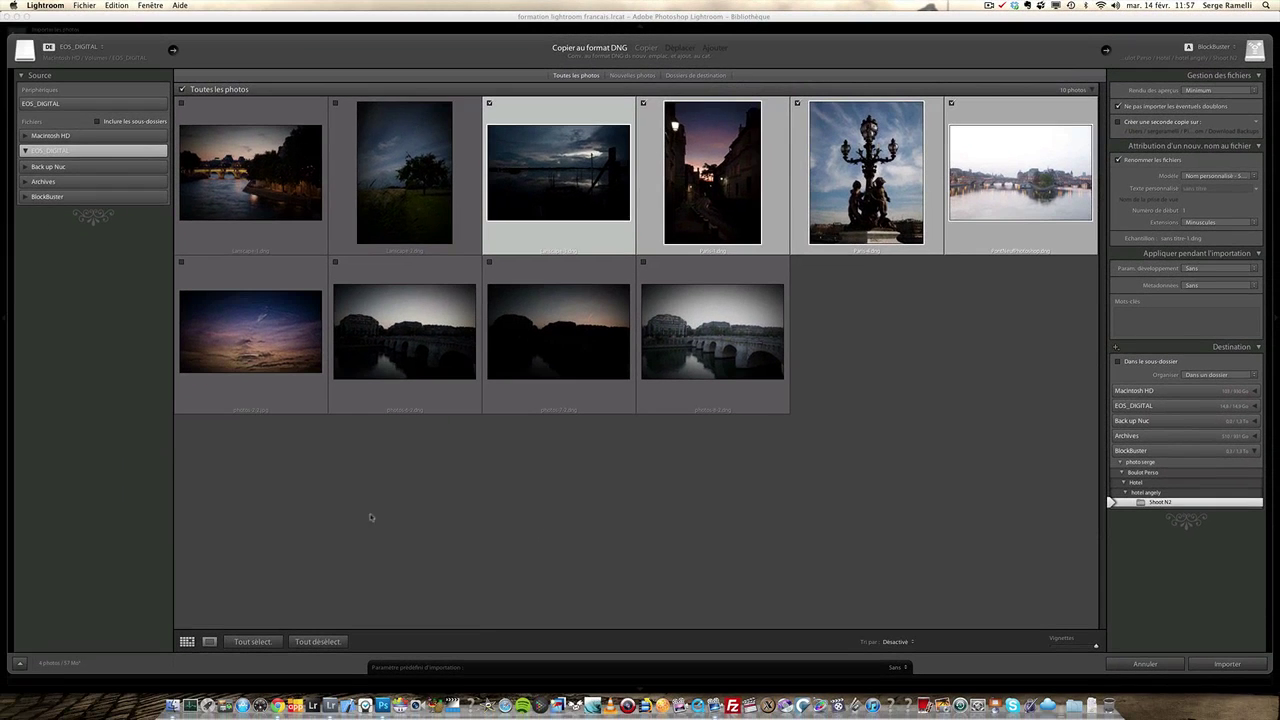
Include all photos in the import and preview the active photo in single-image view before returning to the thumbnail grid.
click(252, 642)
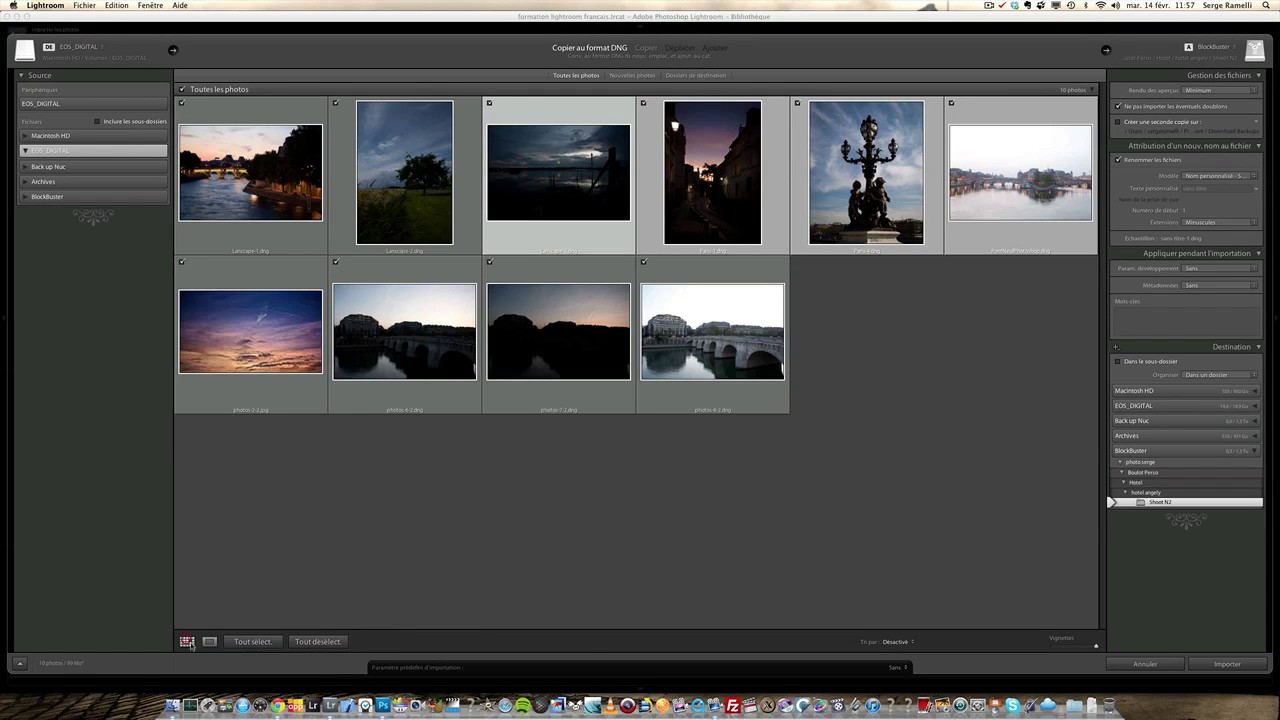
click(207, 641)
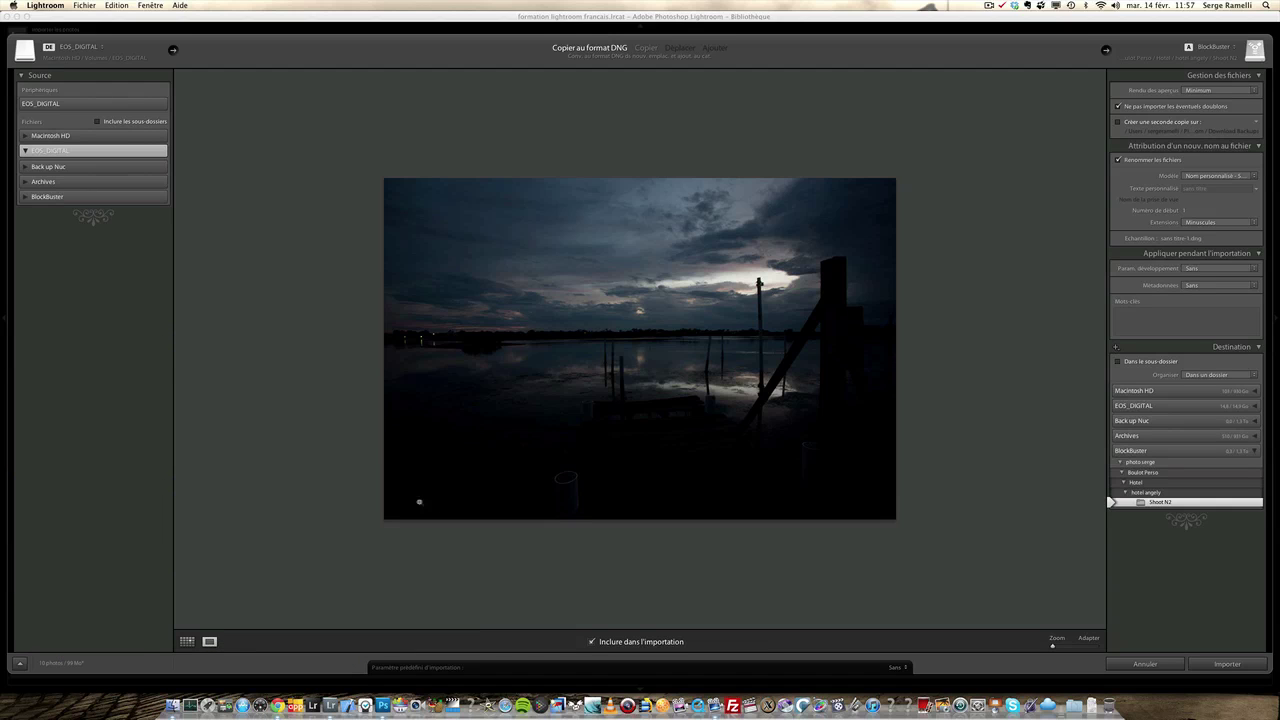
click(187, 642)
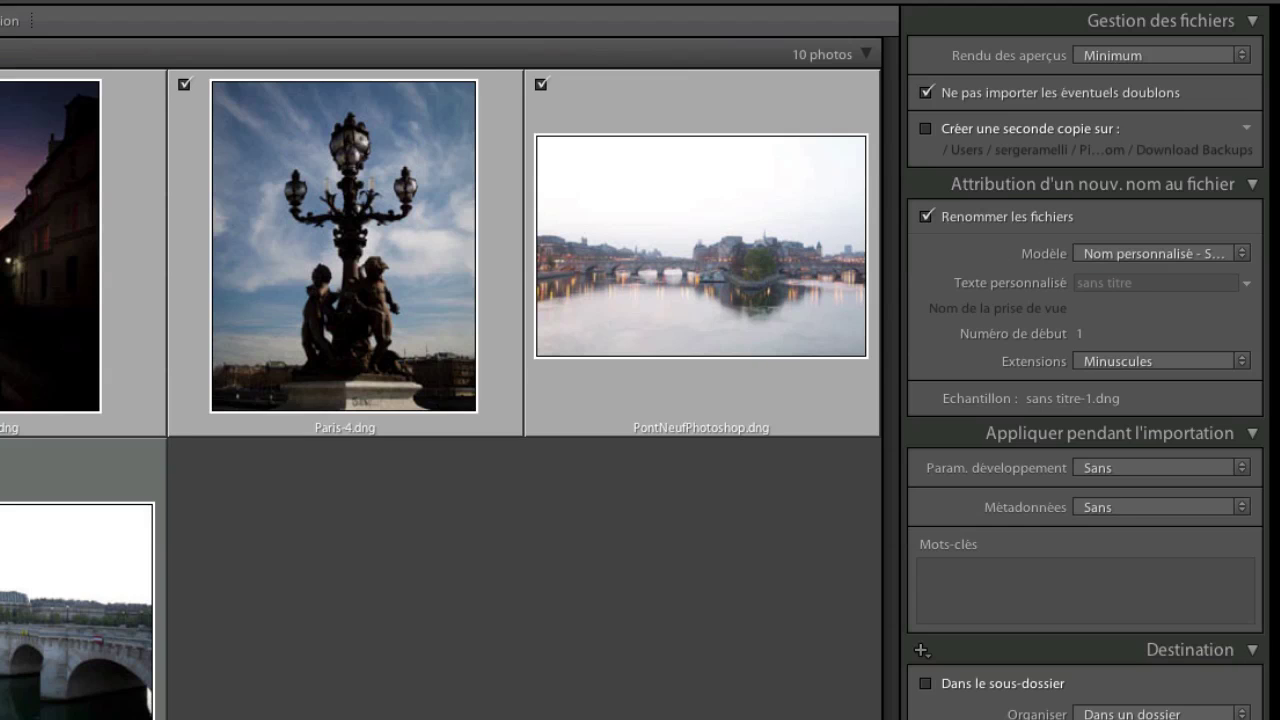
Set the custom text for the renamed files to "paris" and review the available development presets without applying one.
click(1122, 285)
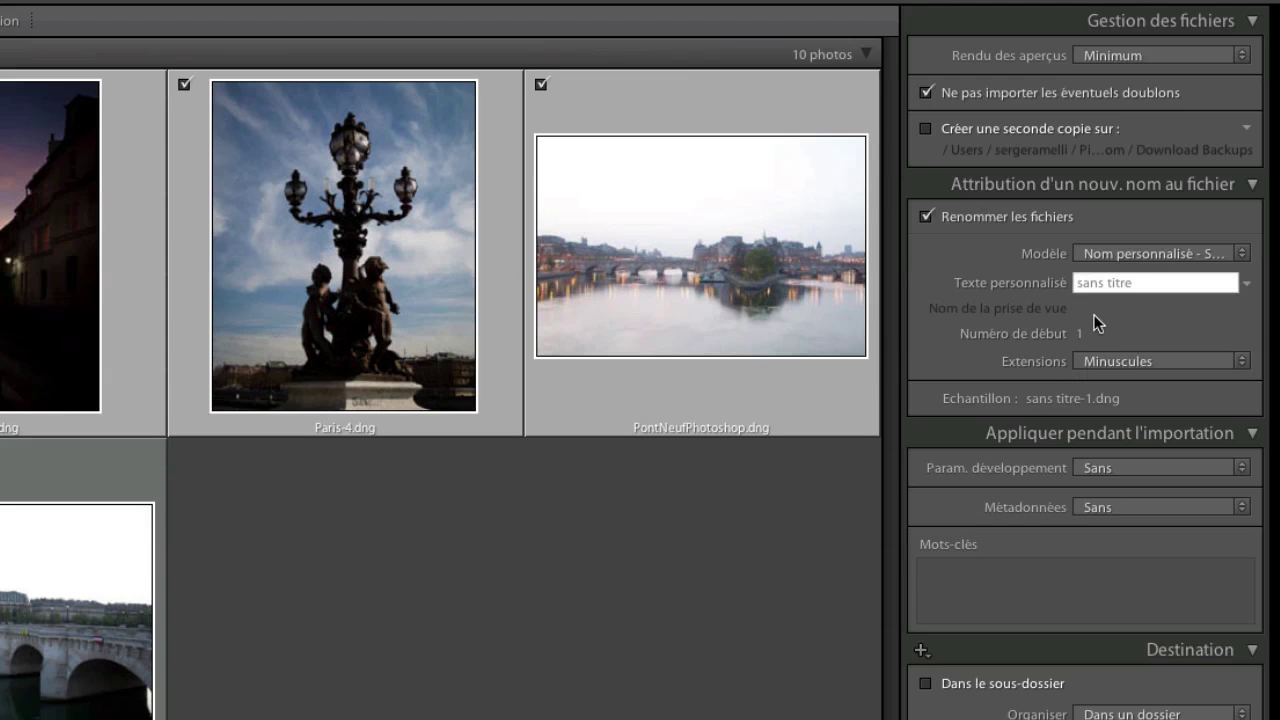
text(paris)
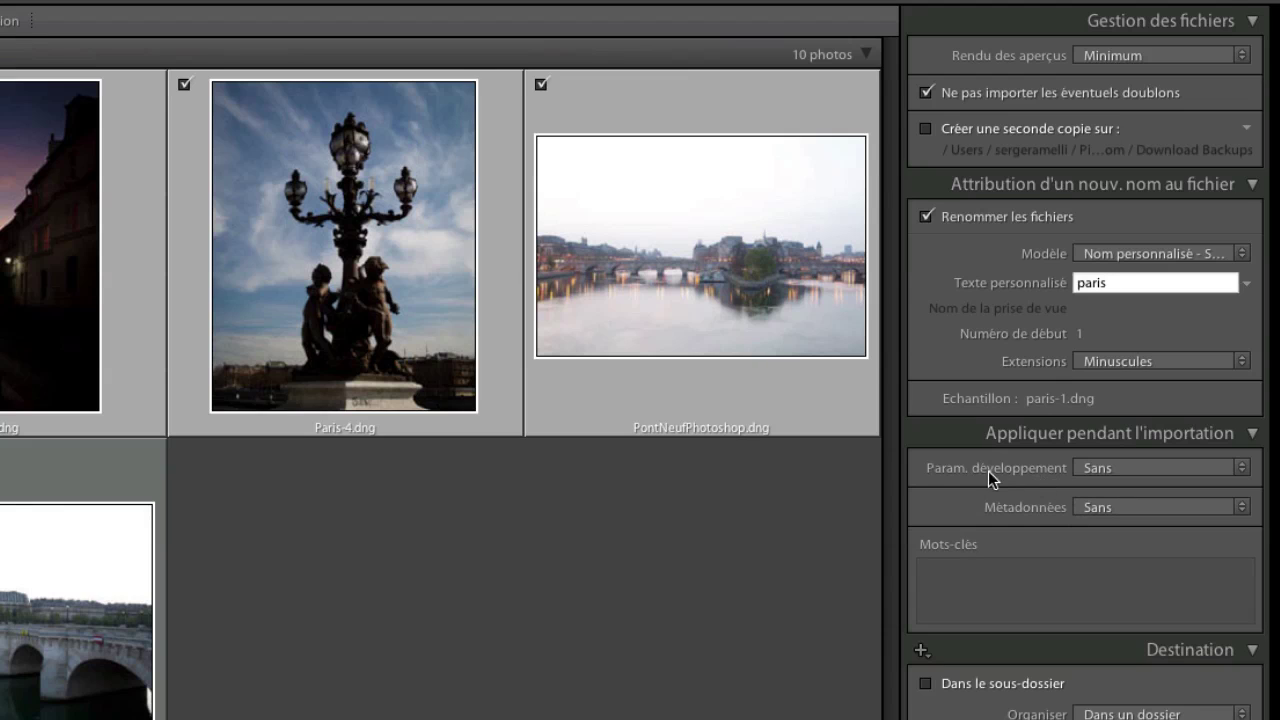
click(1180, 468)
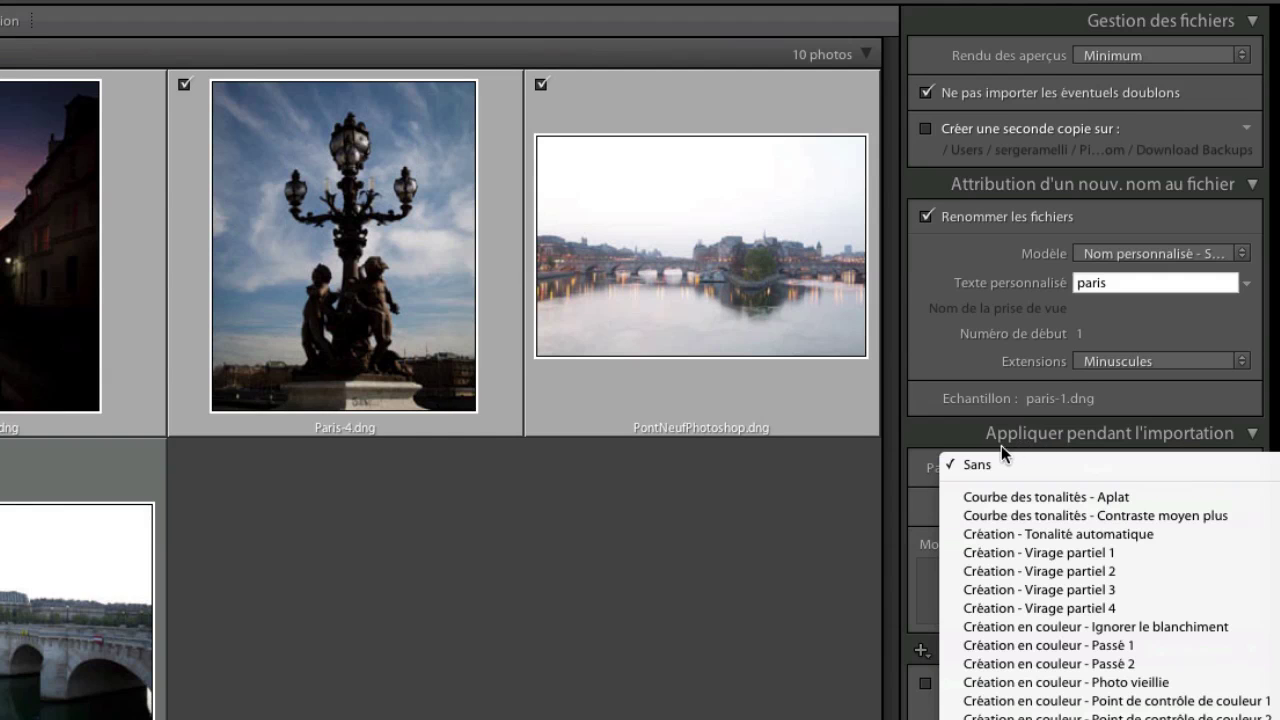
click(962, 440)
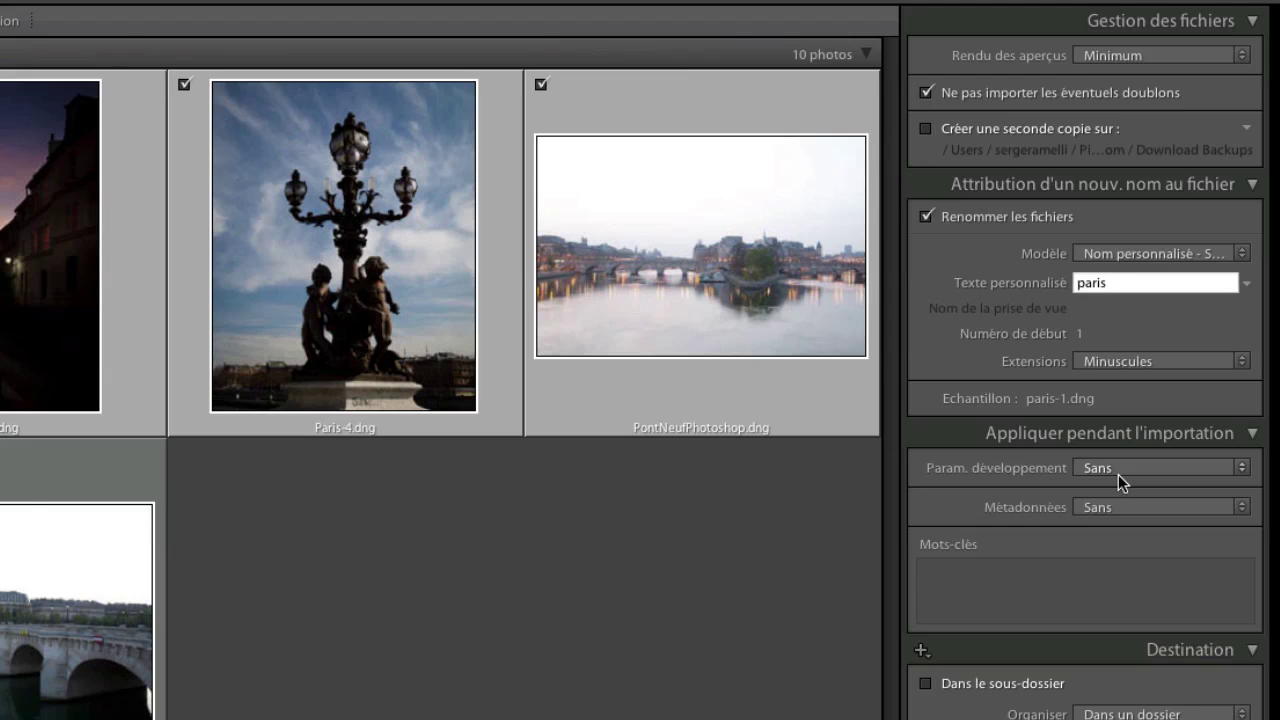
Apply the first copyright metadata preset in the list to the imported photos.
click(1179, 510)
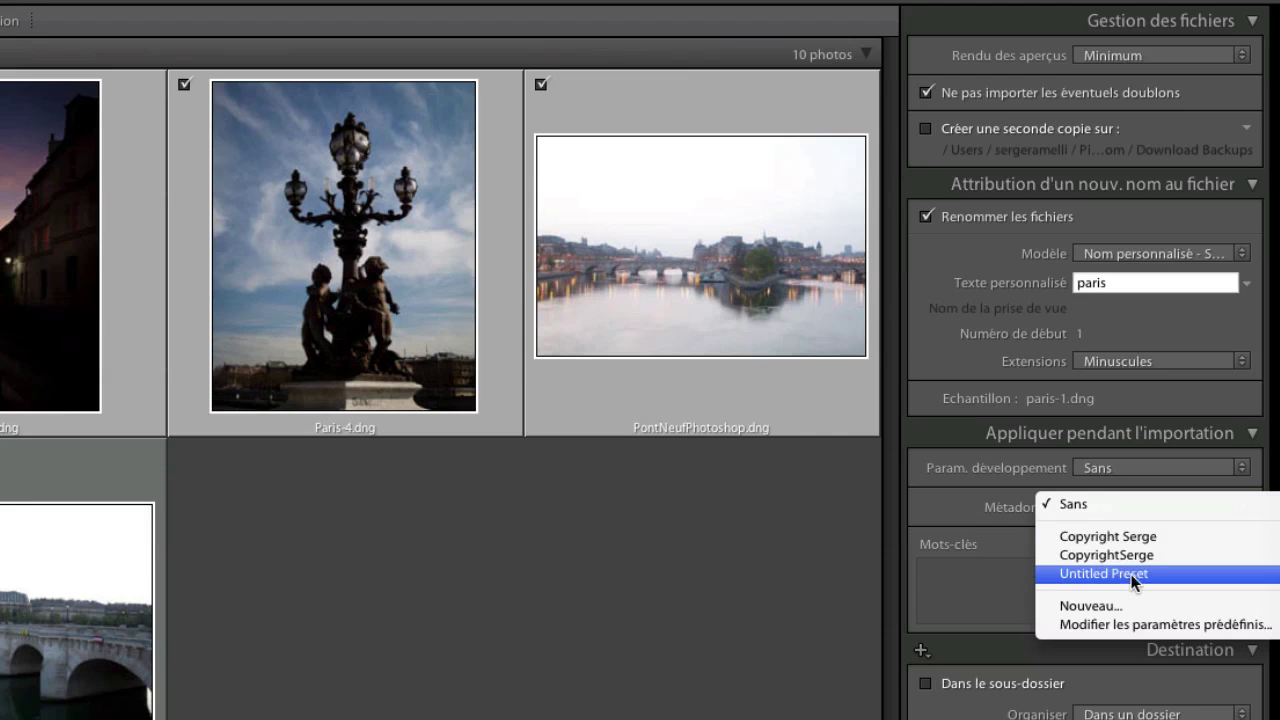
click(974, 496)
click(1088, 506)
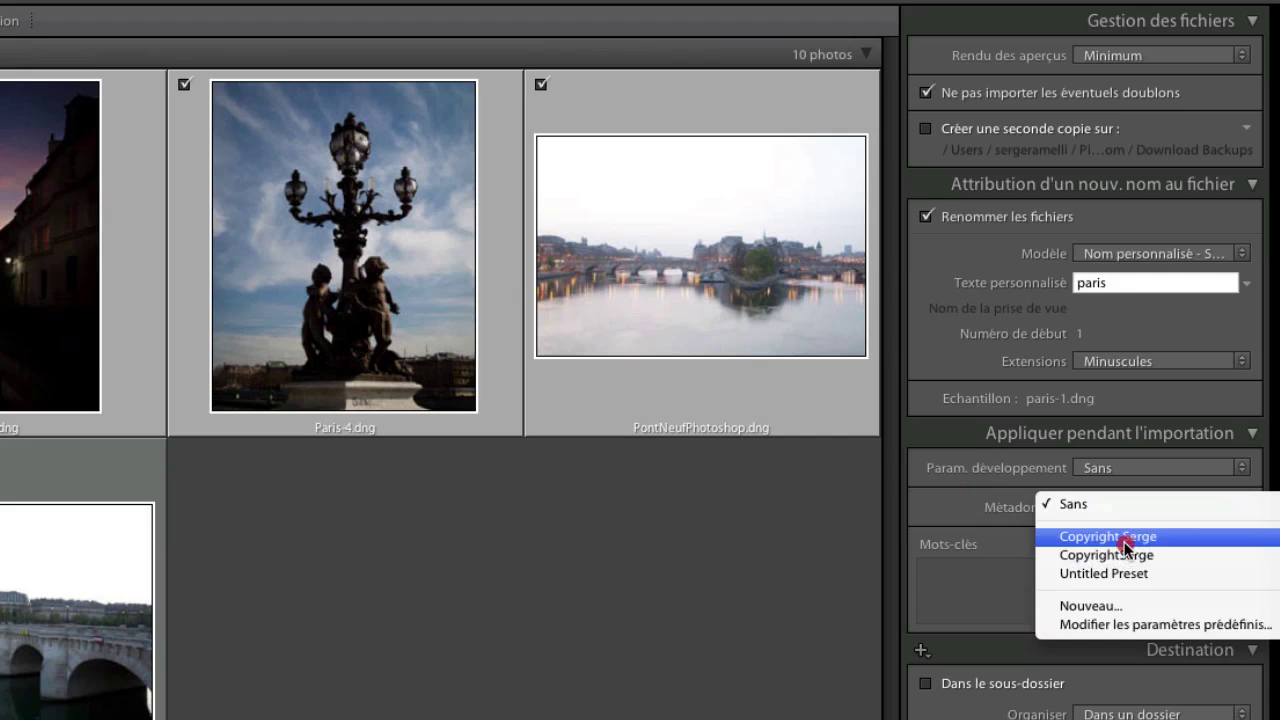
click(1125, 540)
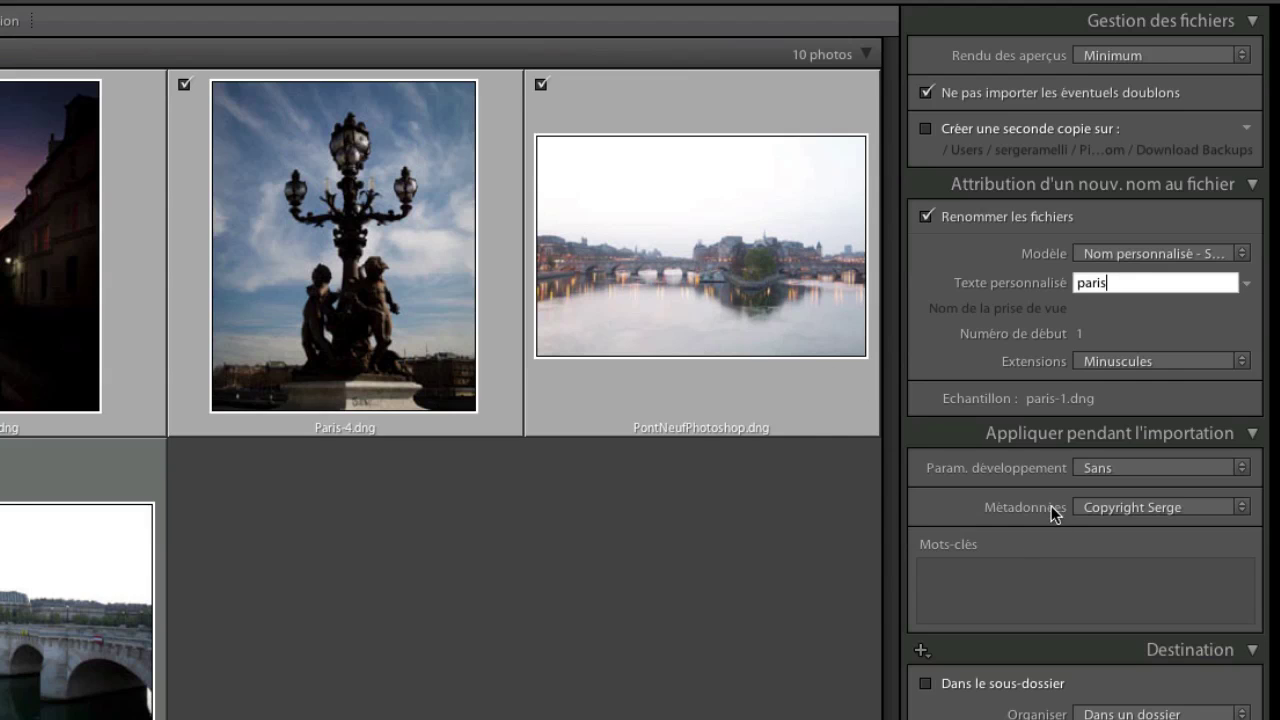
Start a new metadata preset named "Tuto copyright".
click(1110, 508)
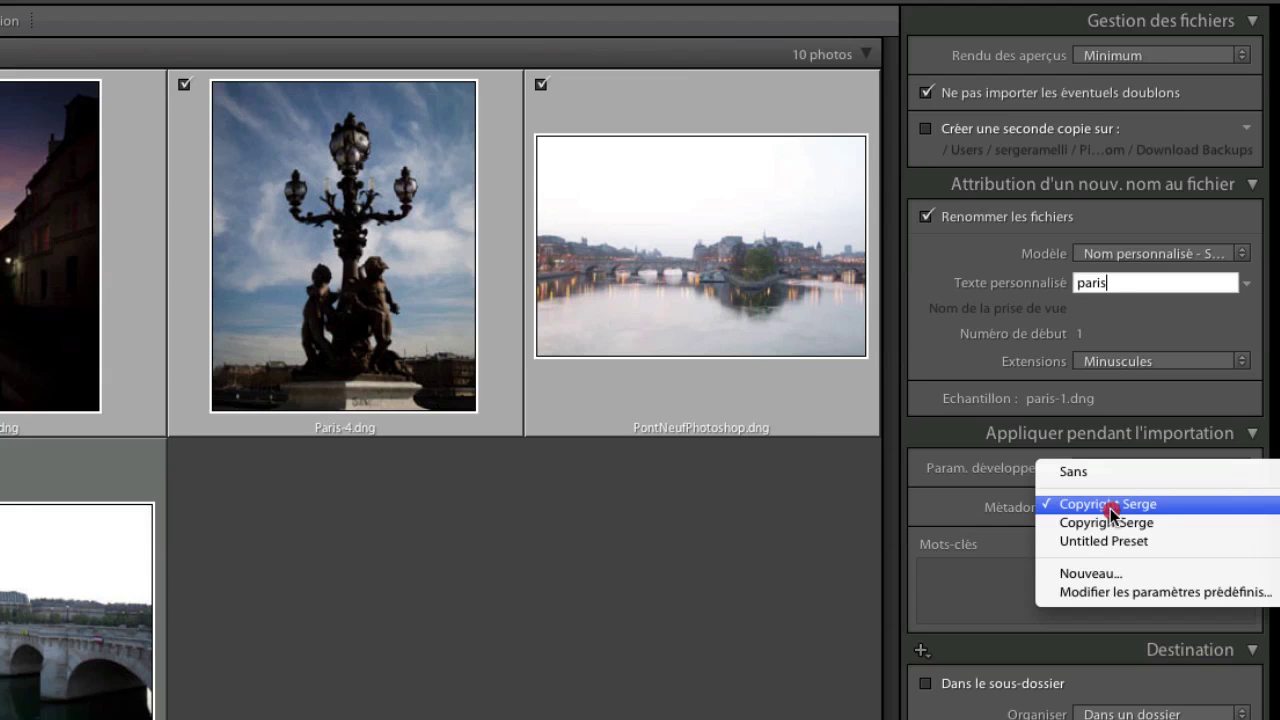
click(1124, 576)
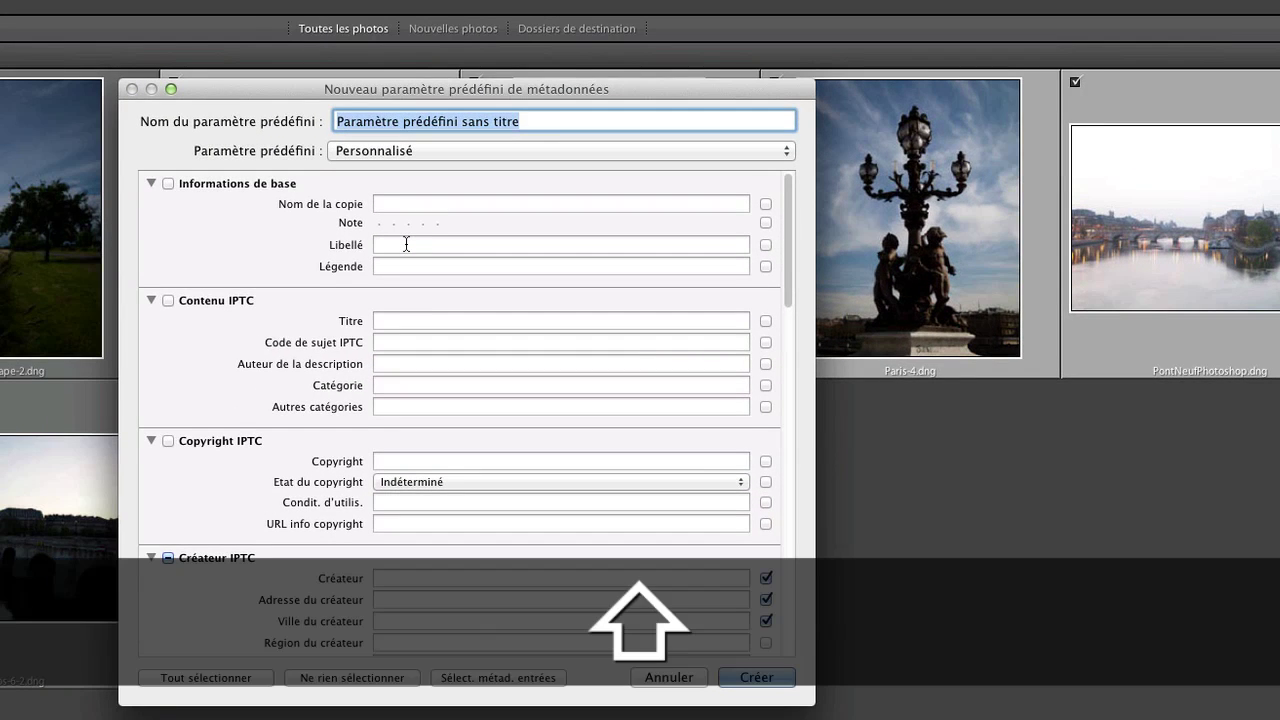
text(Tuto c)
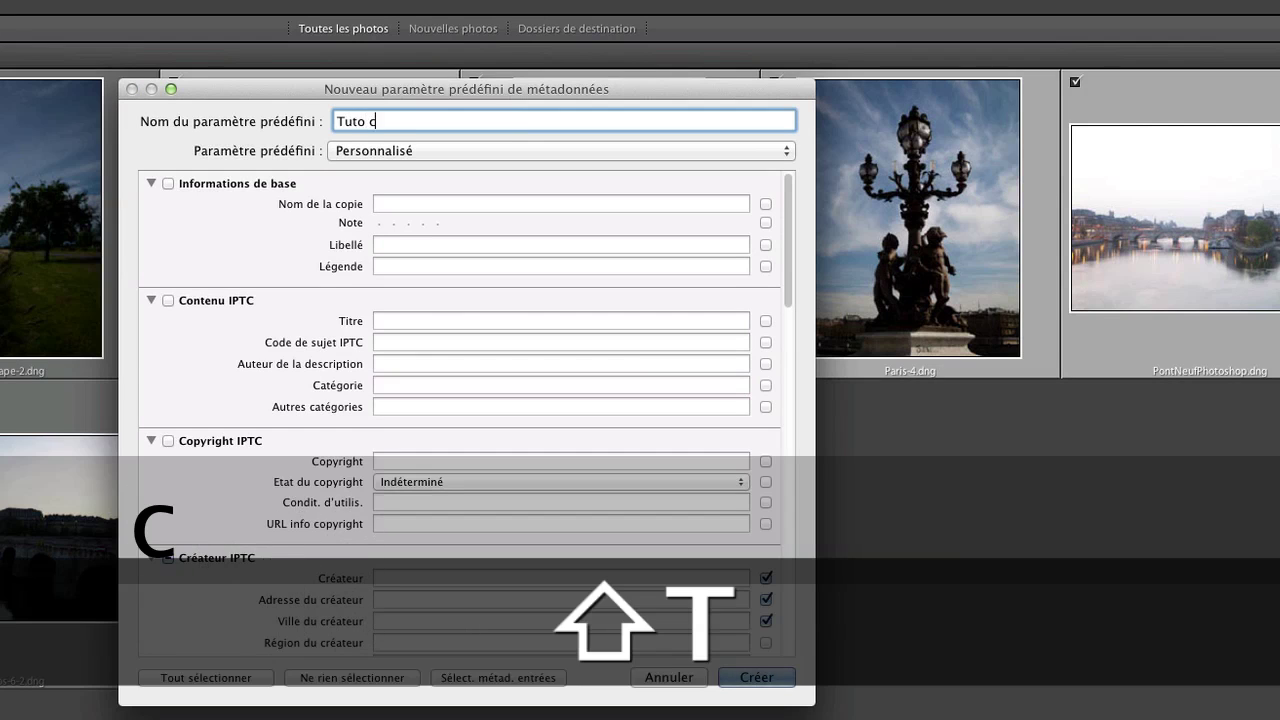
text(opyright)
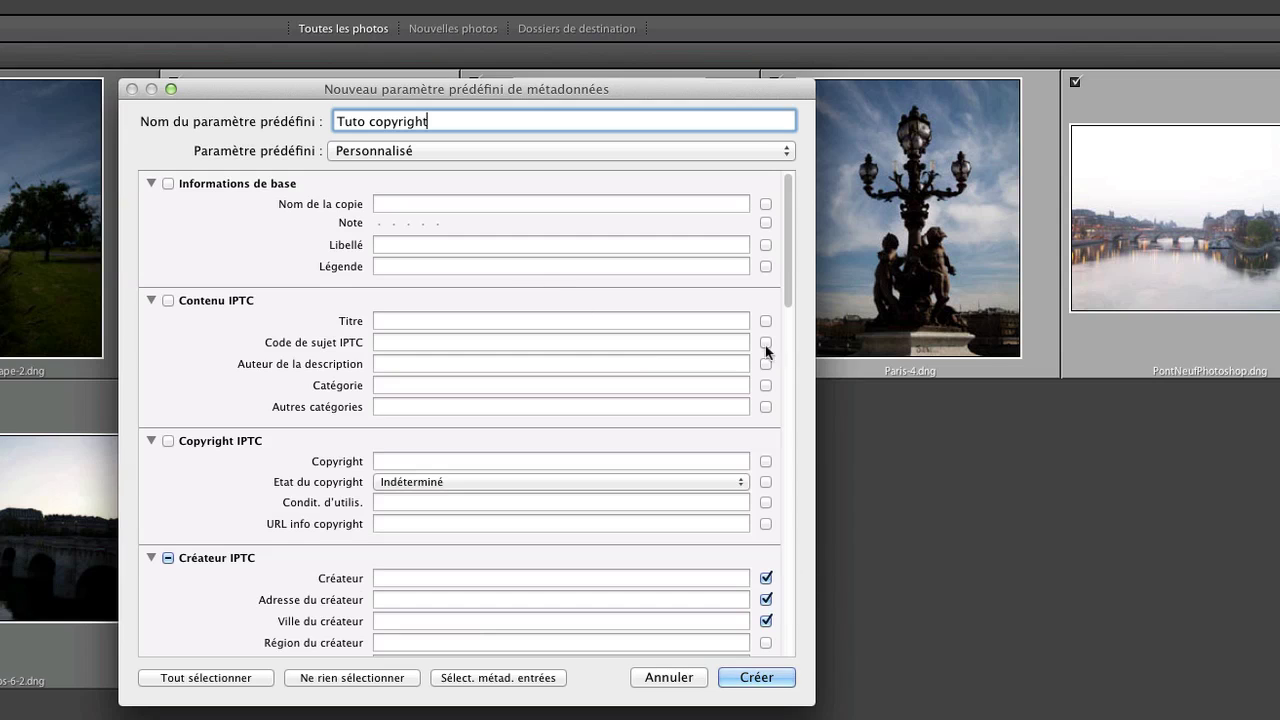
Fill in the IPTC creator's full name and placeholder address, and set the creator's city to "sglkjflkg".
drag(787, 290, 787, 370)
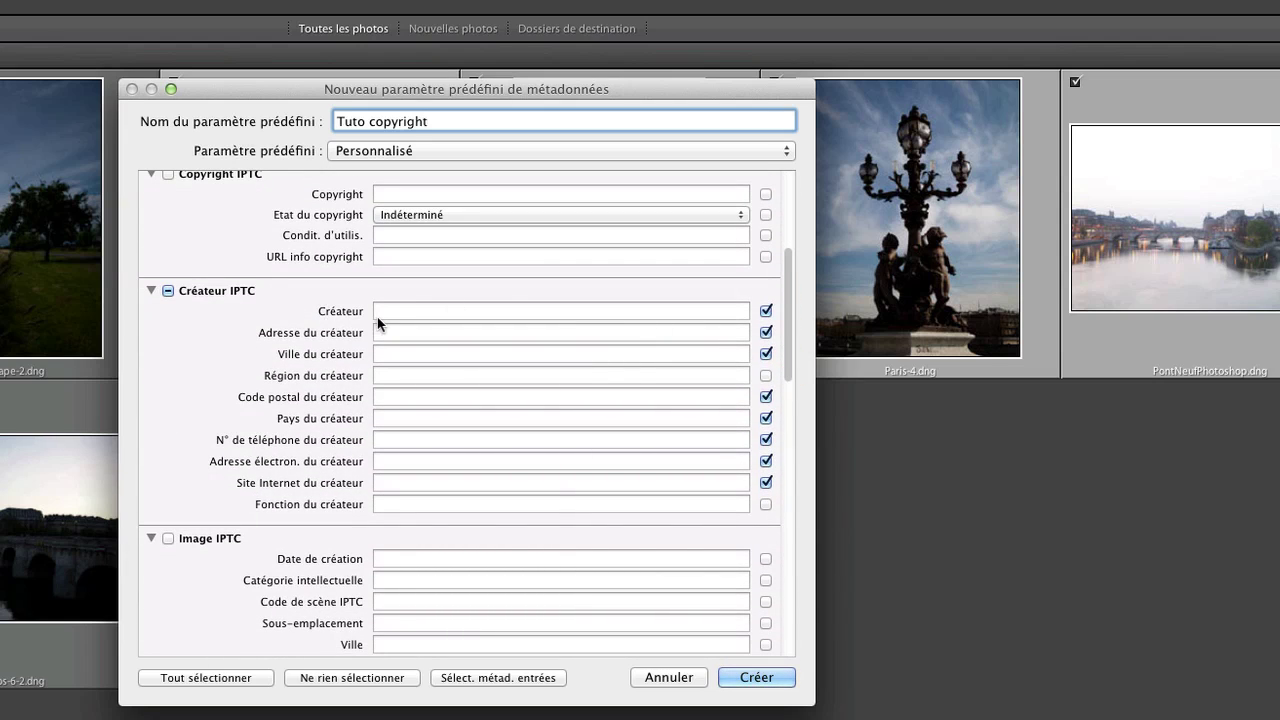
click(399, 311)
text(S)
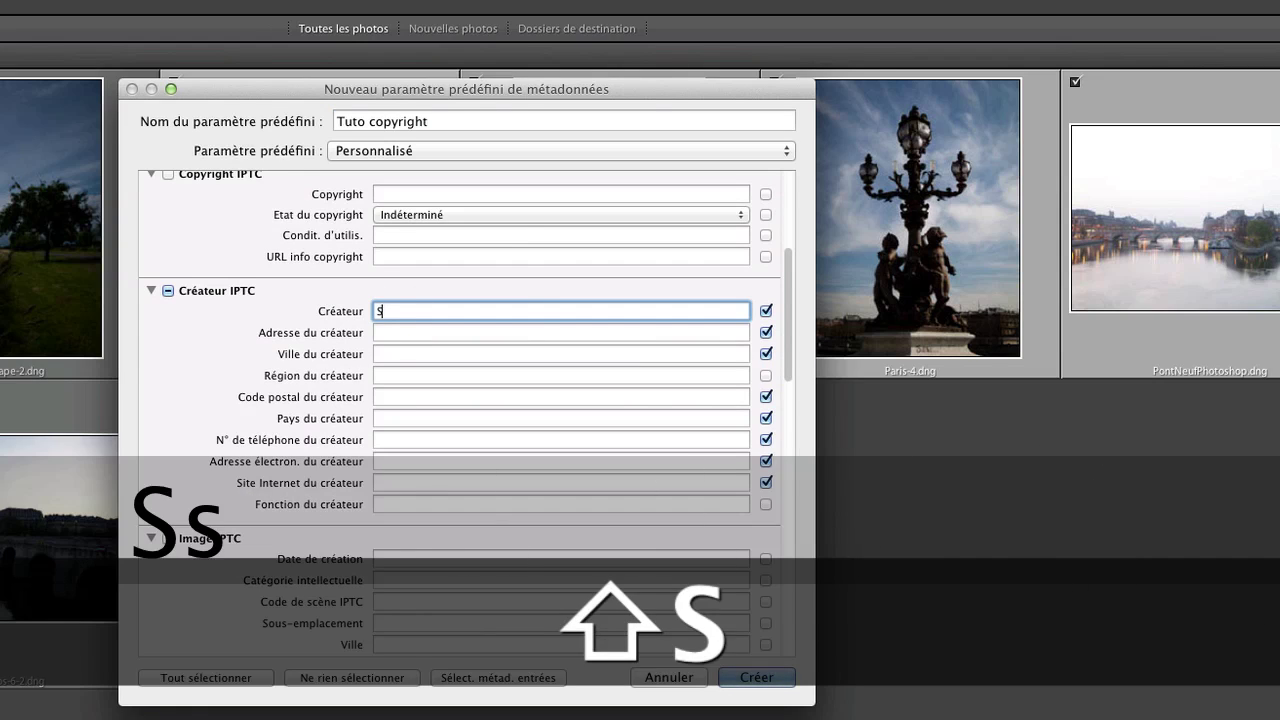
text(erge Ramelli)
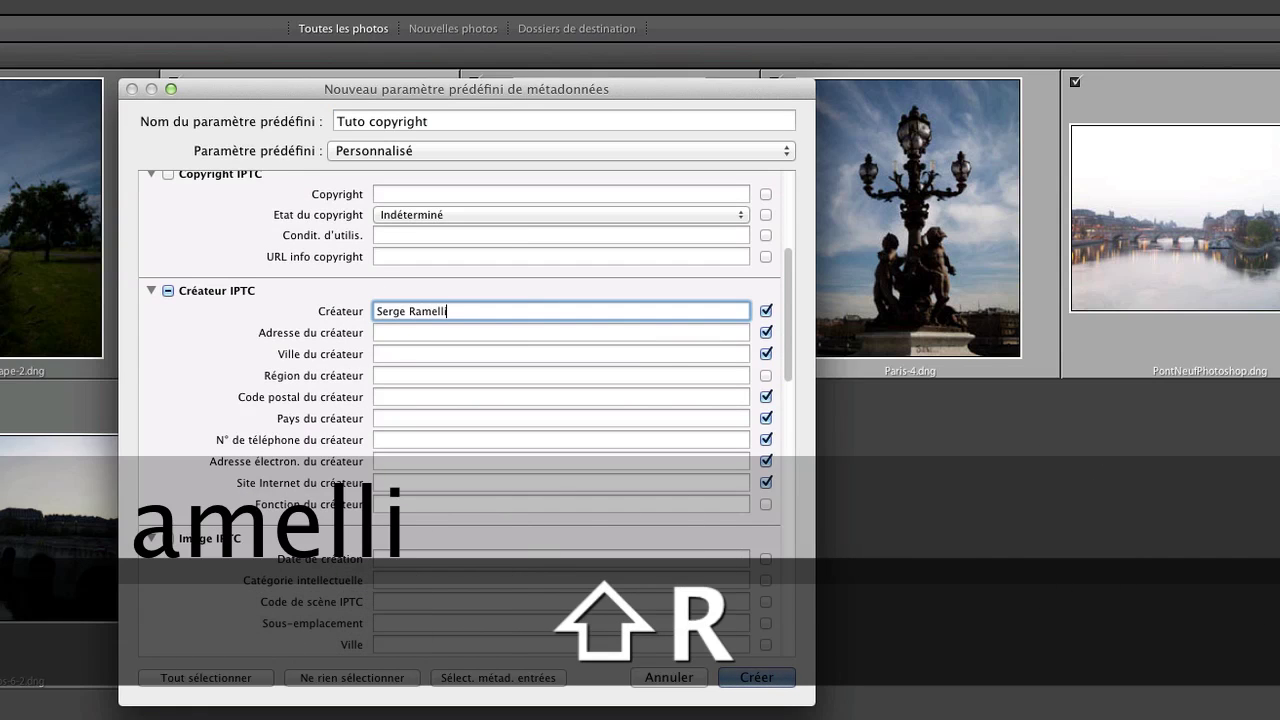
key(Tab)
text(lkjsdfglk)
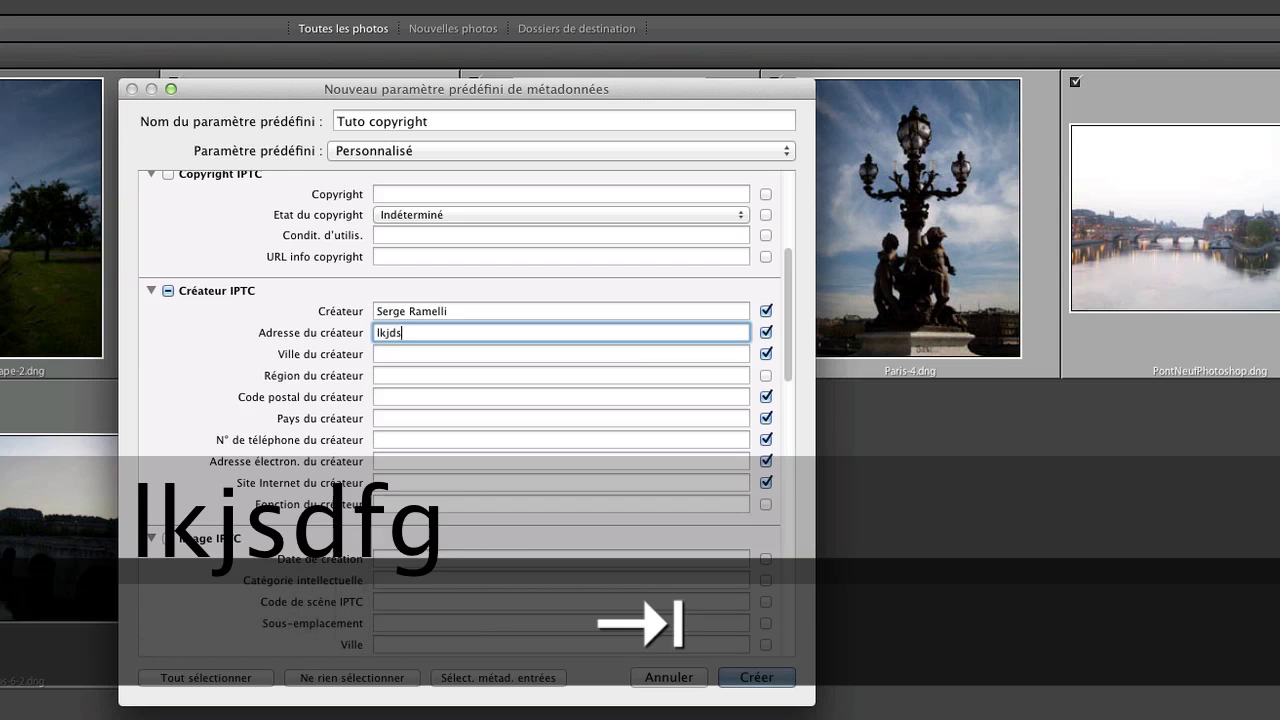
key(Tab)
text(sglkjflkg)
Set the creator's region to "gflkjlkdfg", leave the remaining creator fields empty, and create the metadata preset.
key(Tab)
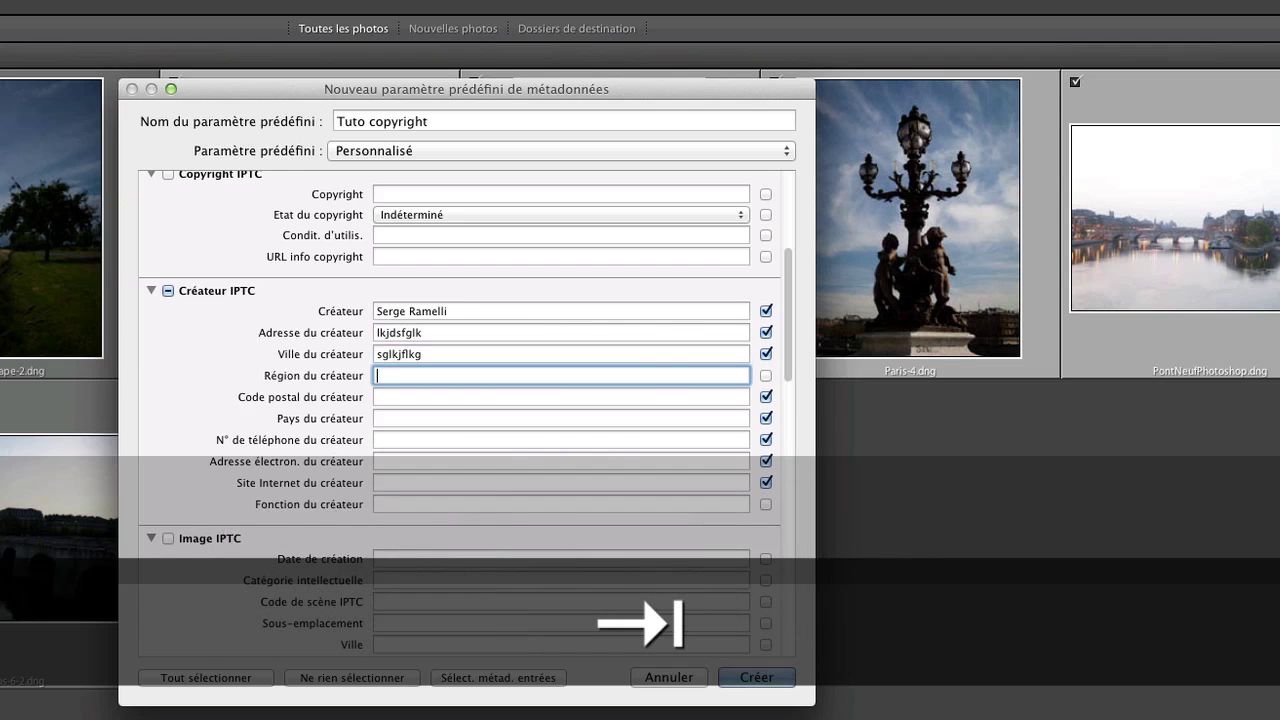
text(gflkjlkdfg)
key(Tab)
key(Tab)
key(Tab)
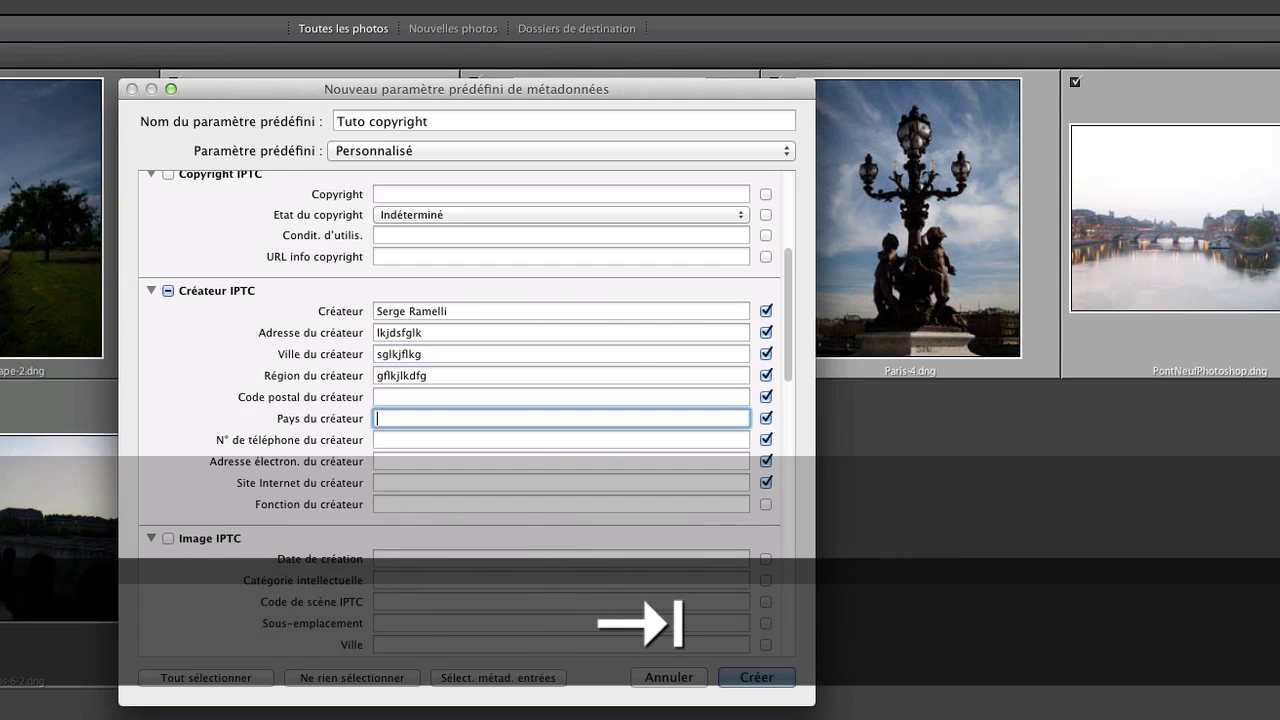
key(Tab)
key(Tab)
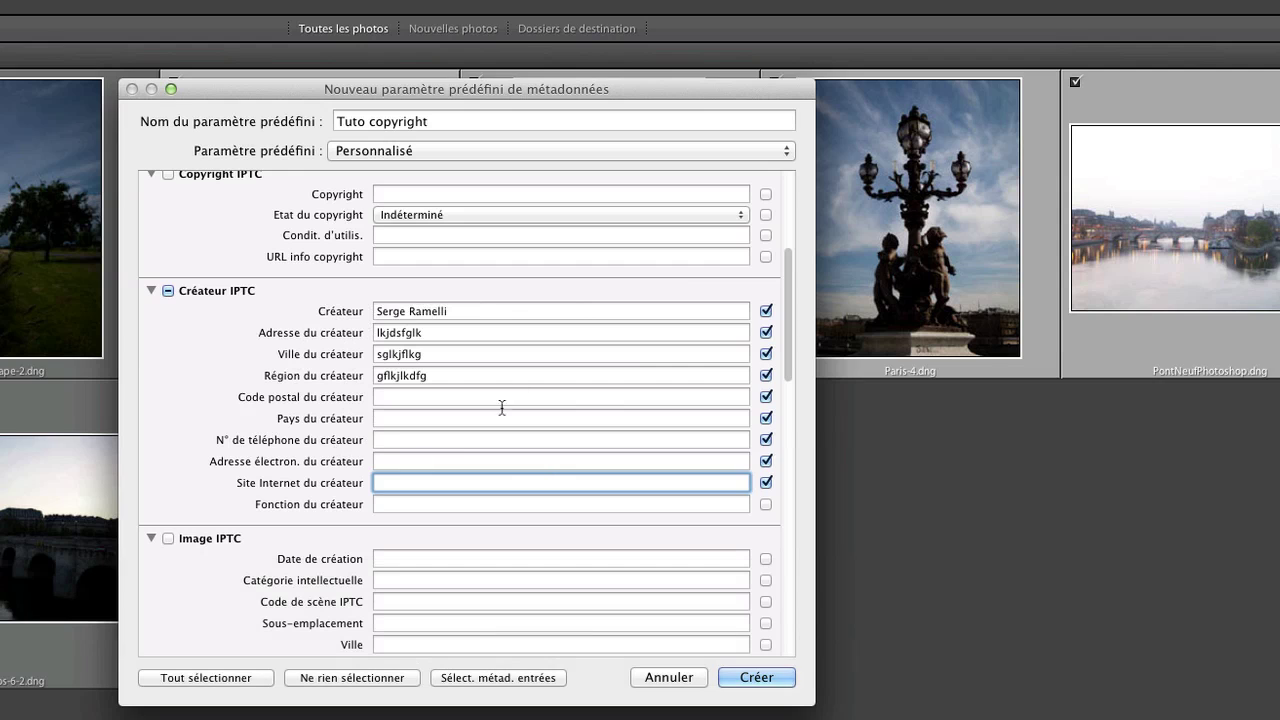
click(755, 677)
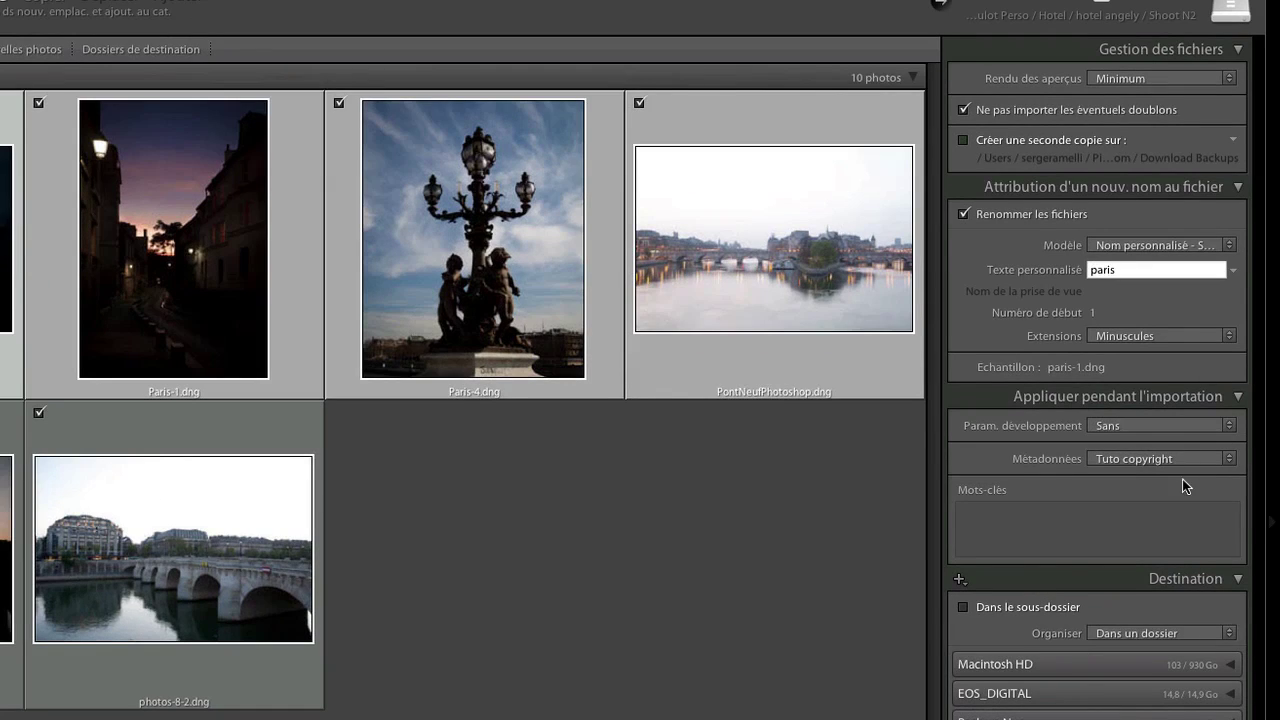
Apply the second copyright metadata preset in the list and add the keywords "paris, seine, campagne, ciel" to the photos being imported.
click(1199, 457)
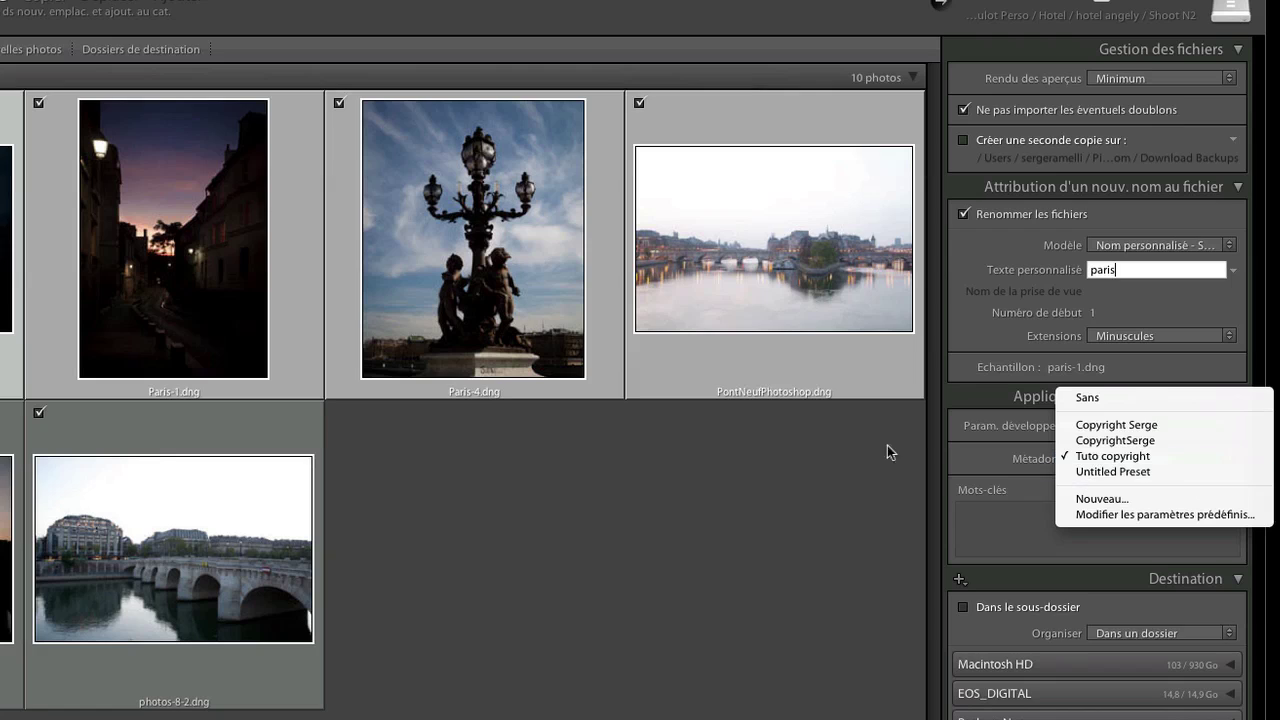
click(1149, 441)
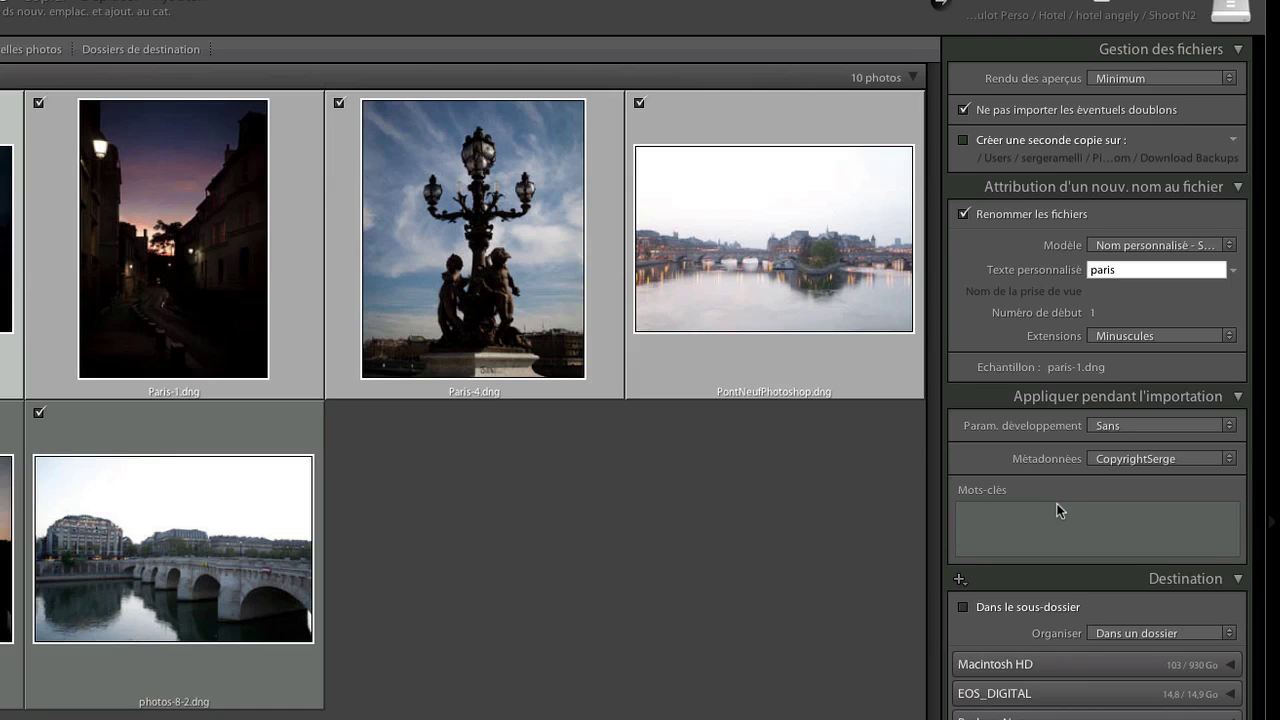
click(1135, 535)
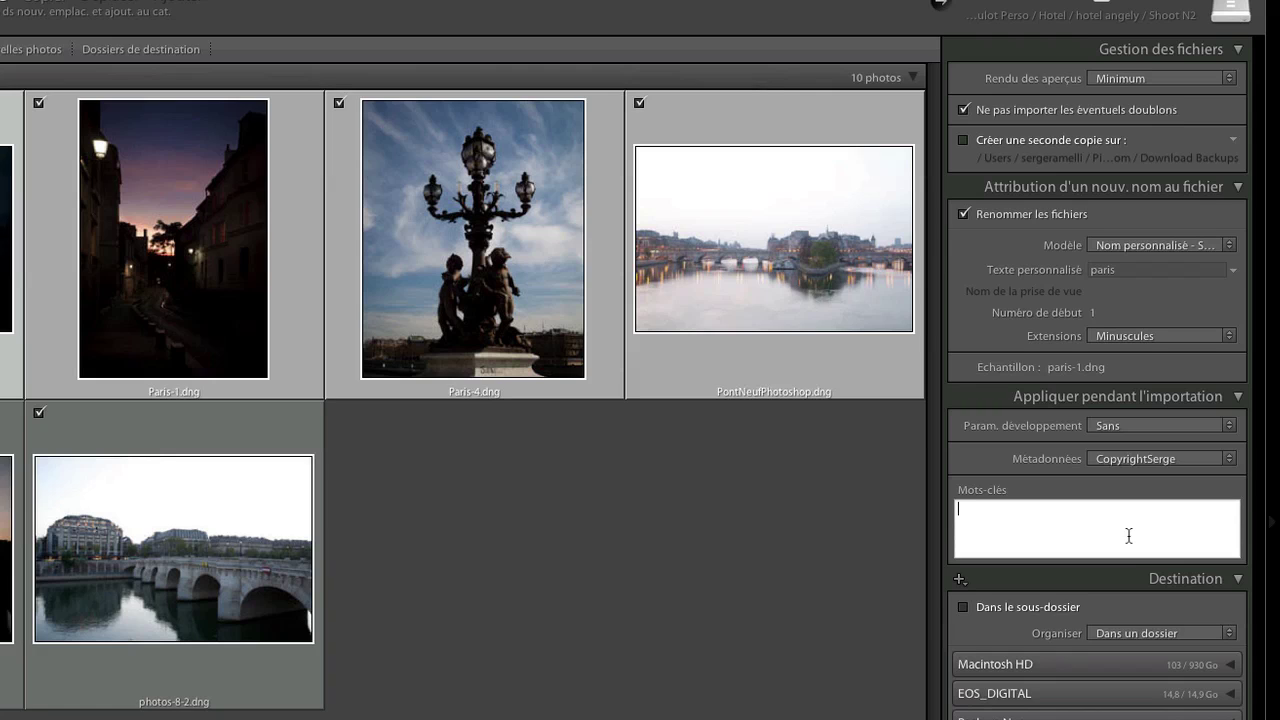
text(paris,)
text(sein)
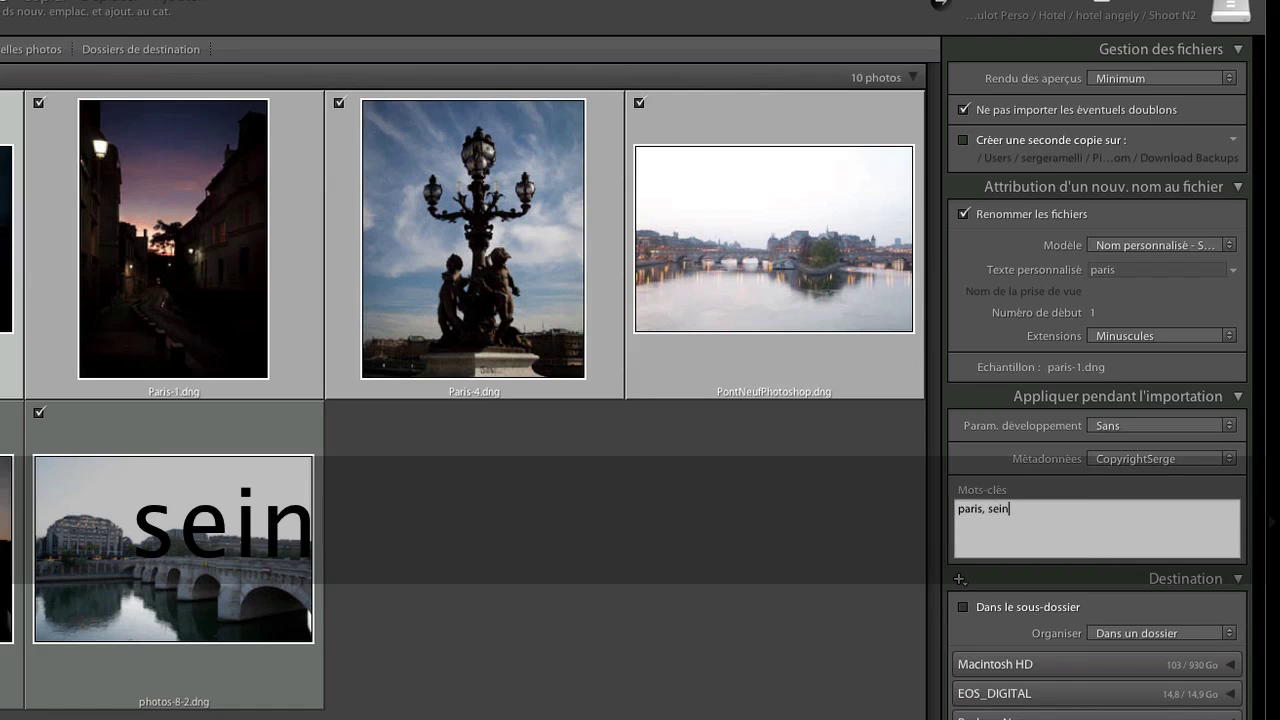
text(e, campagne)
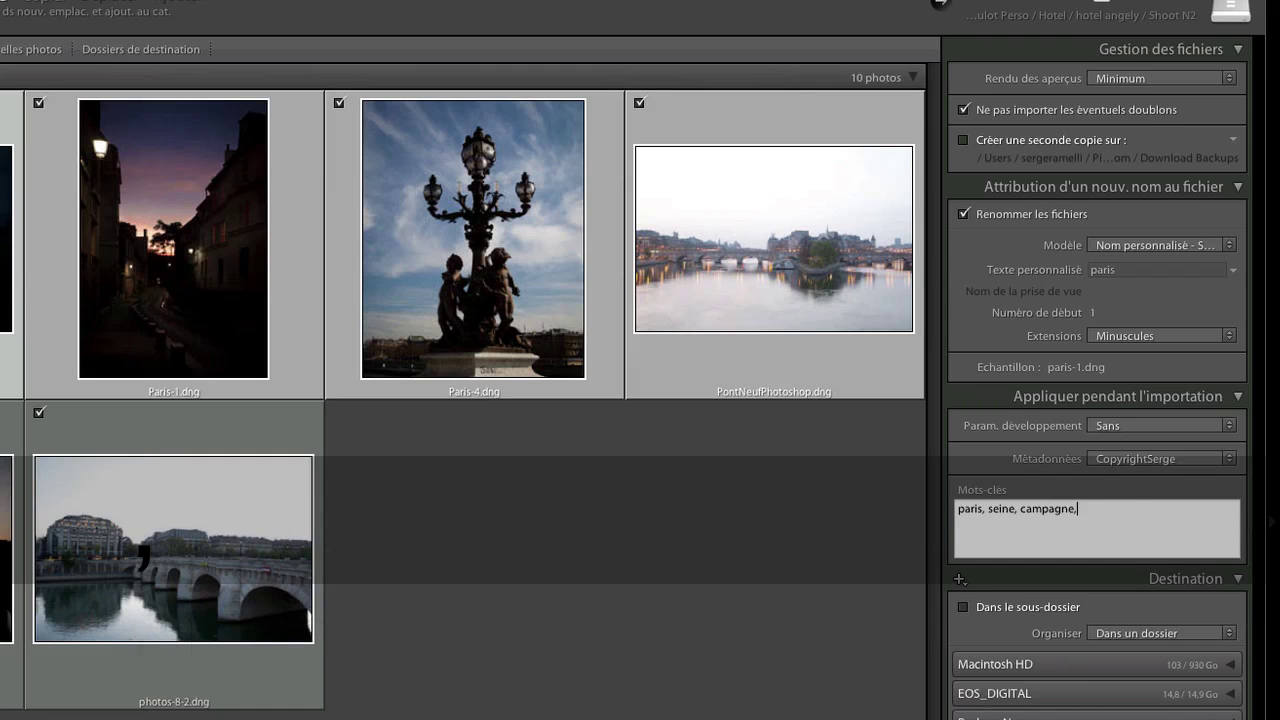
text(, ciel)
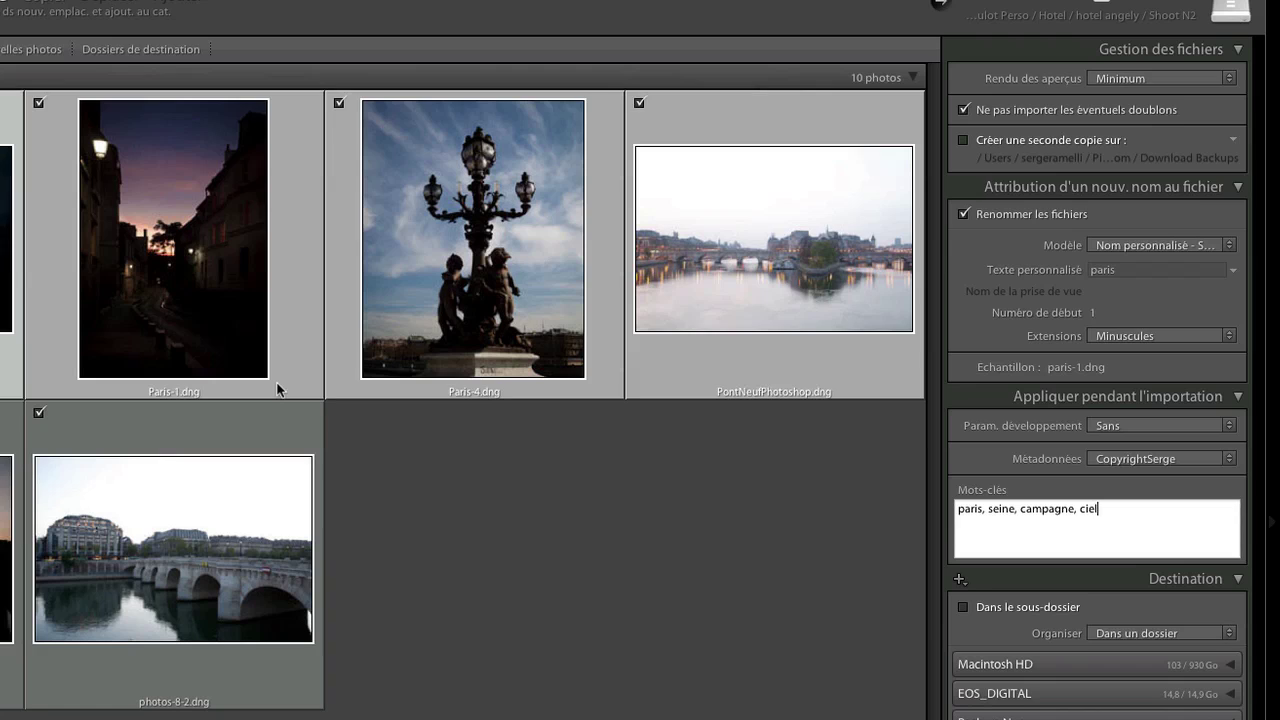
mouse_move(277, 389)
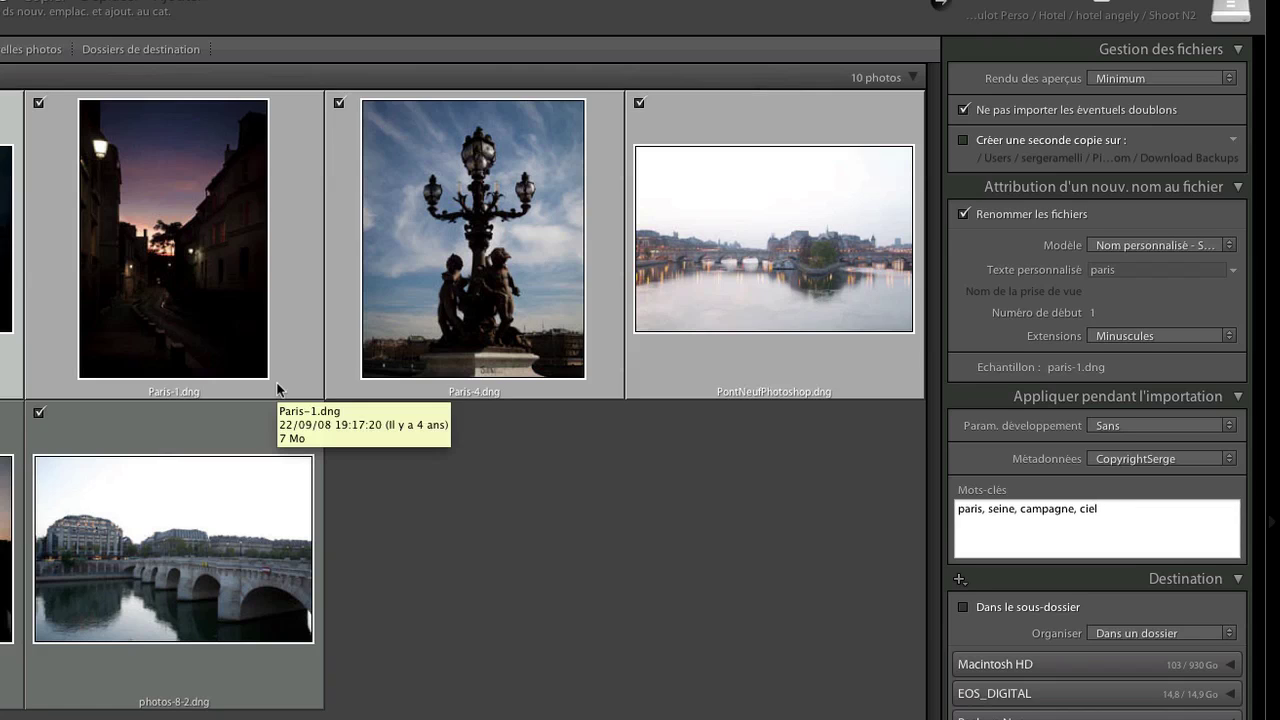
mouse_move(3, 568)
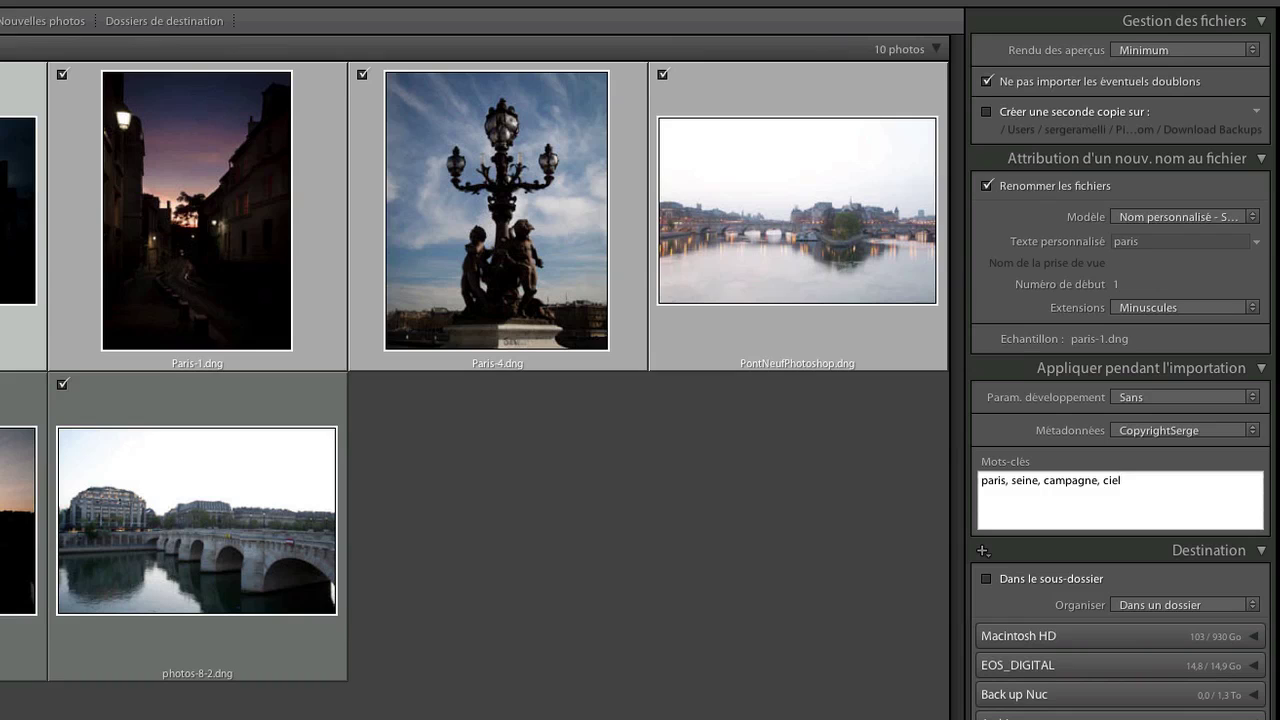
Create a destination folder named "Tuto Lightroom" inside the tuto folder on the BlockBuster drive.
scroll(1120, 400, down, 5)
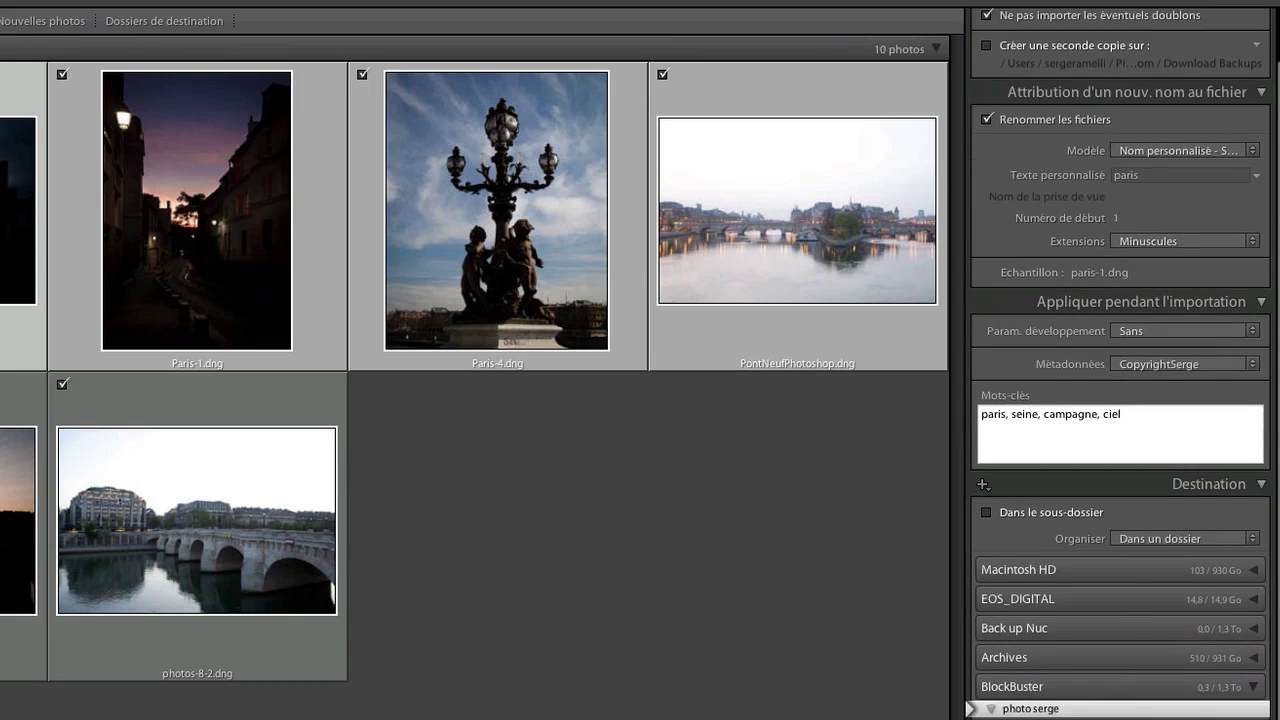
scroll(1120, 400, down, 2)
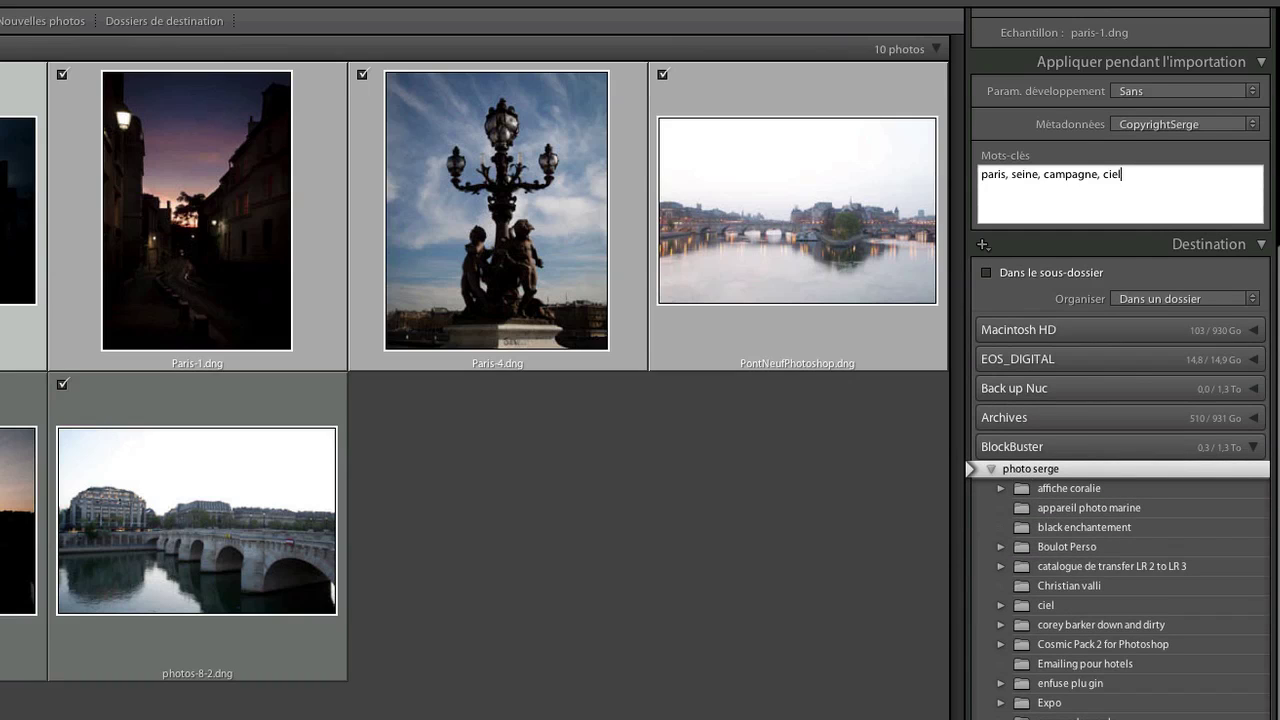
scroll(1120, 400, up, 7)
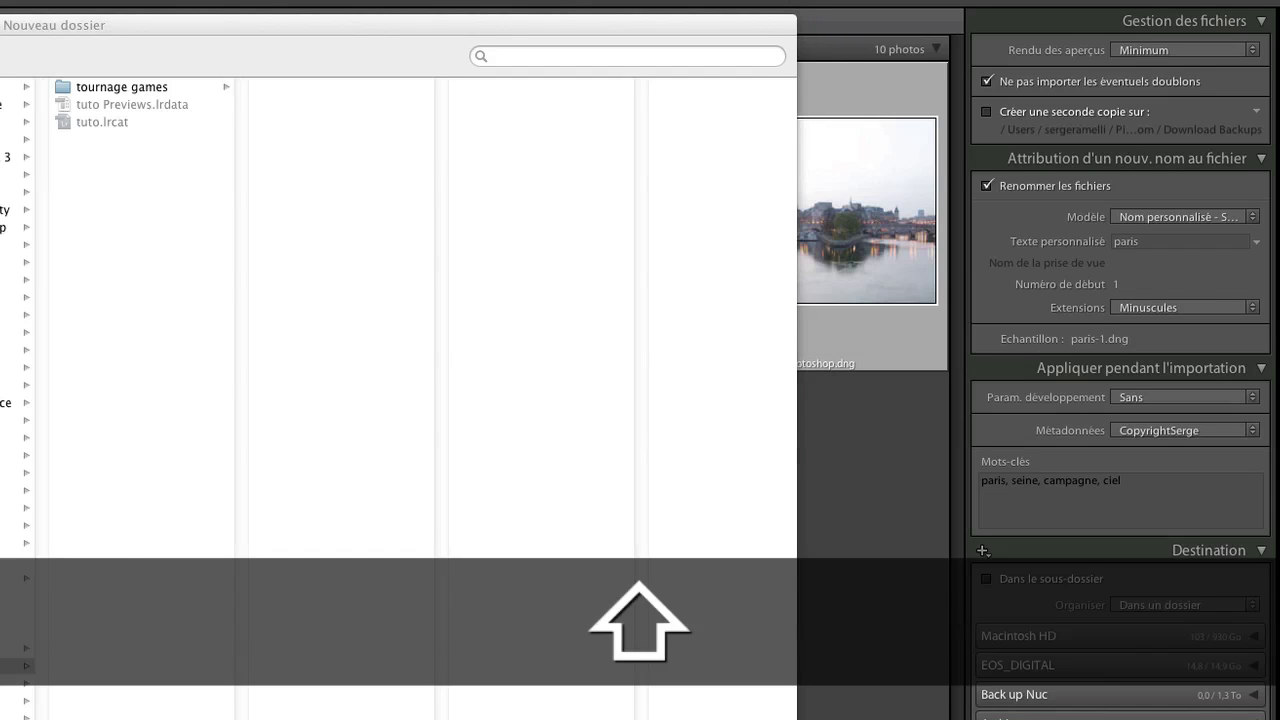
text(Tuto Lightroom)
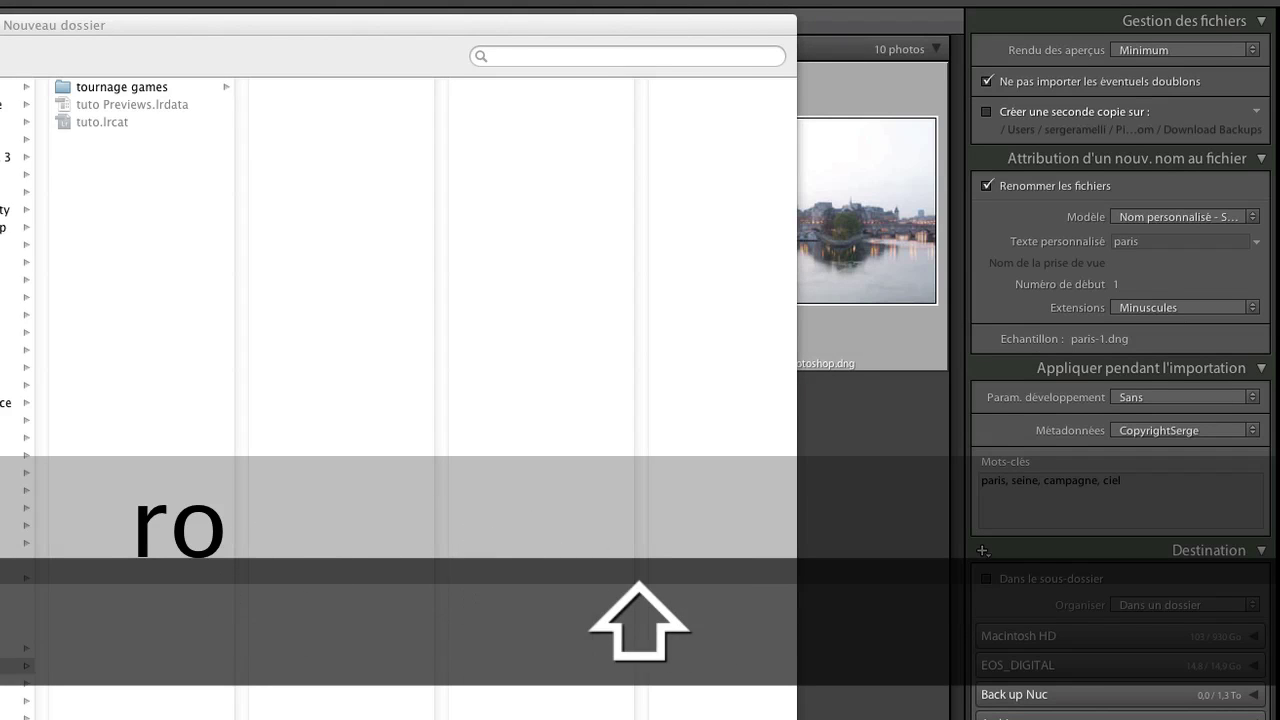
key(Return)
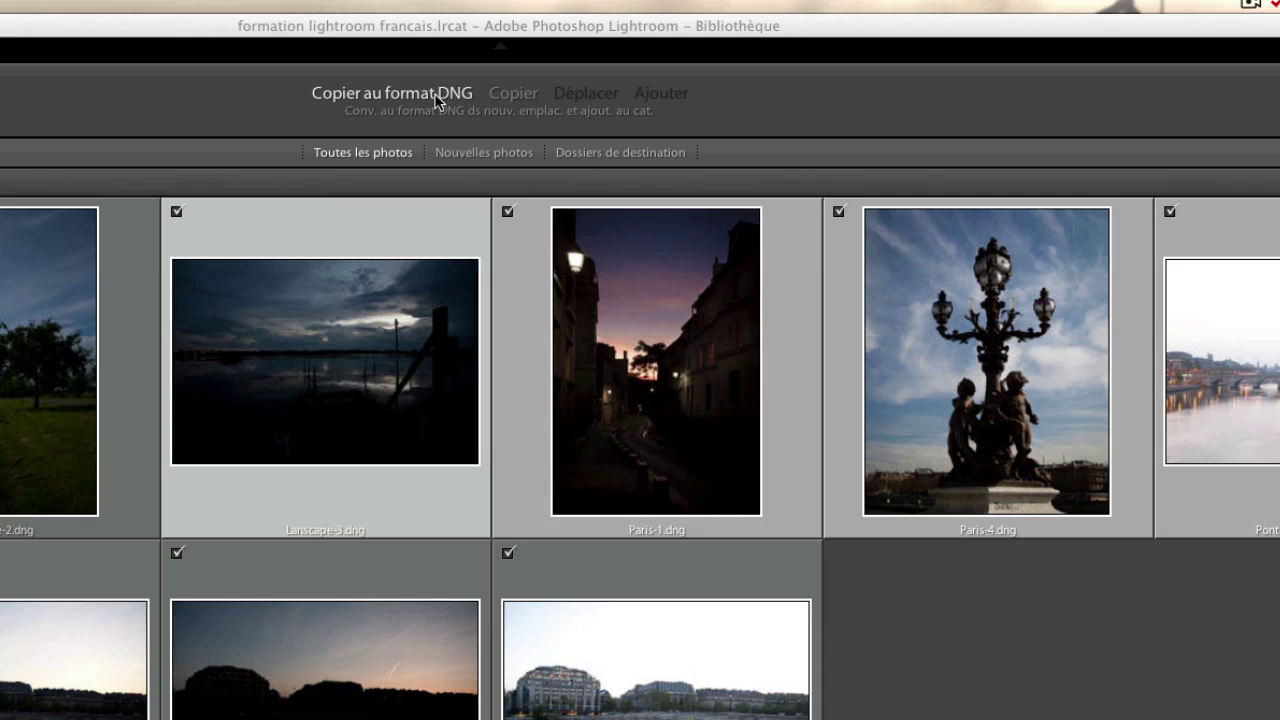
Set the import mode to copy as DNG and import the photos into the Tuto Lightroom folder.
click(527, 99)
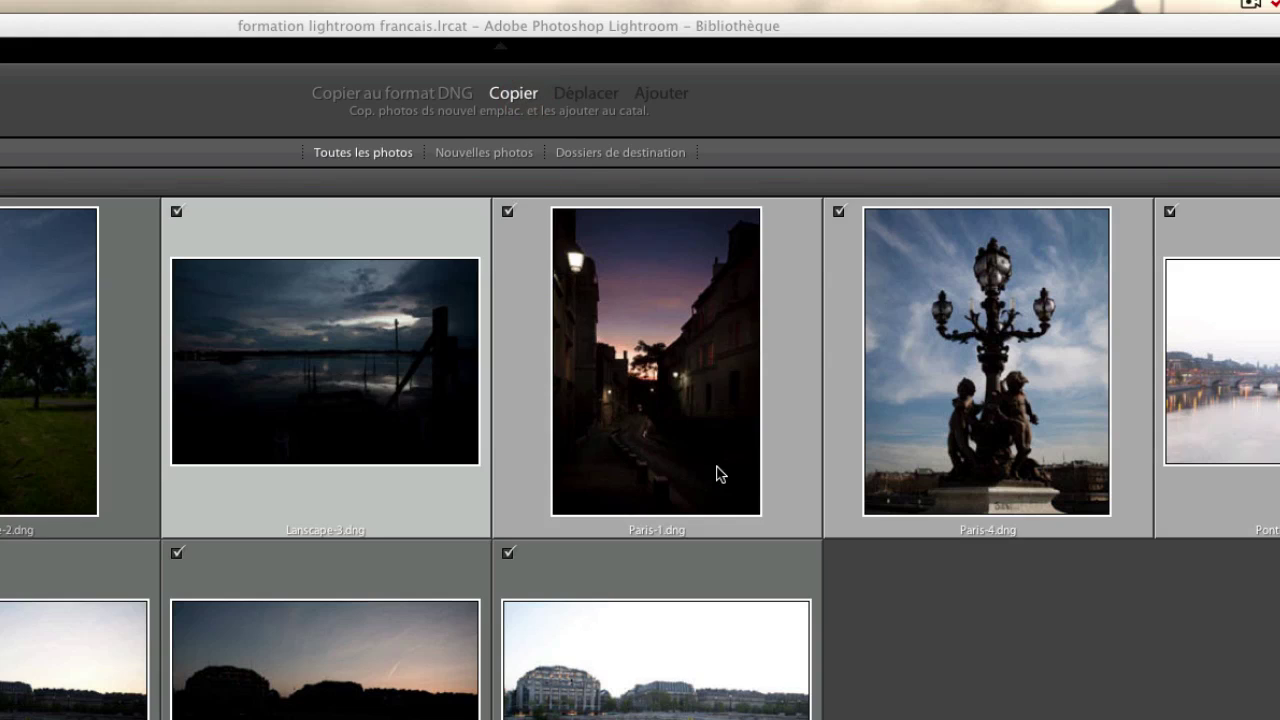
click(399, 95)
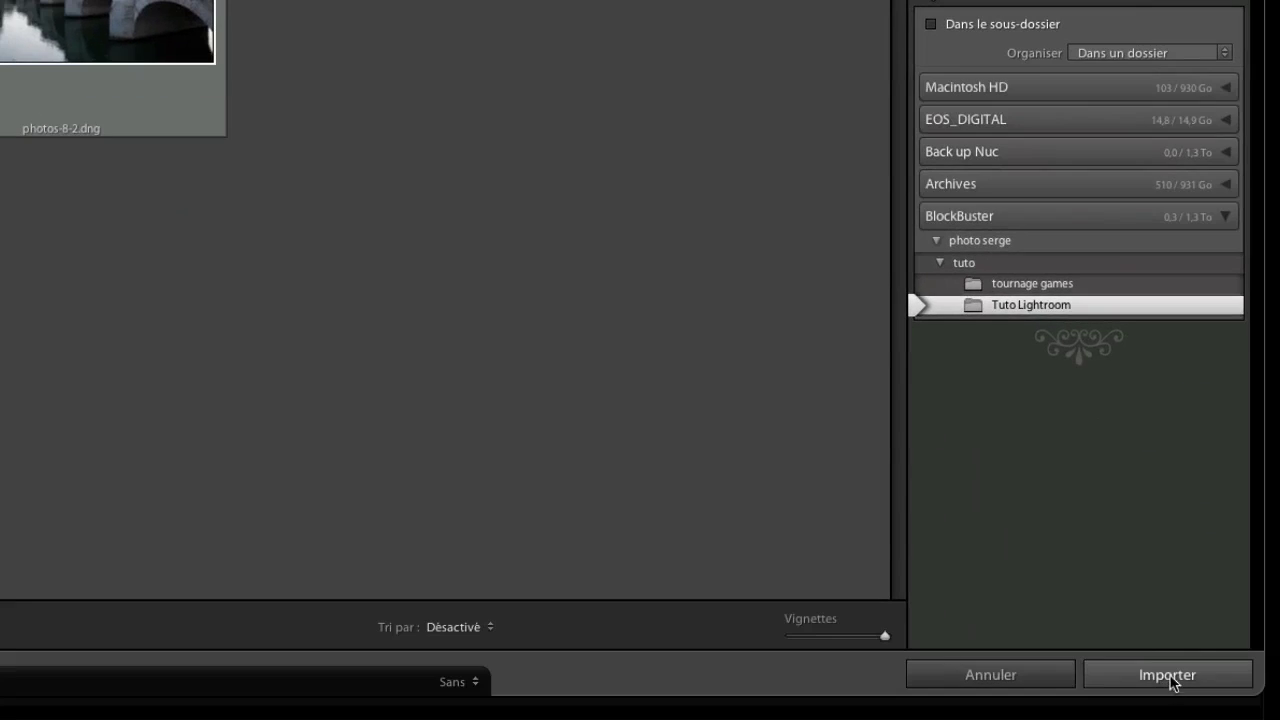
click(1168, 676)
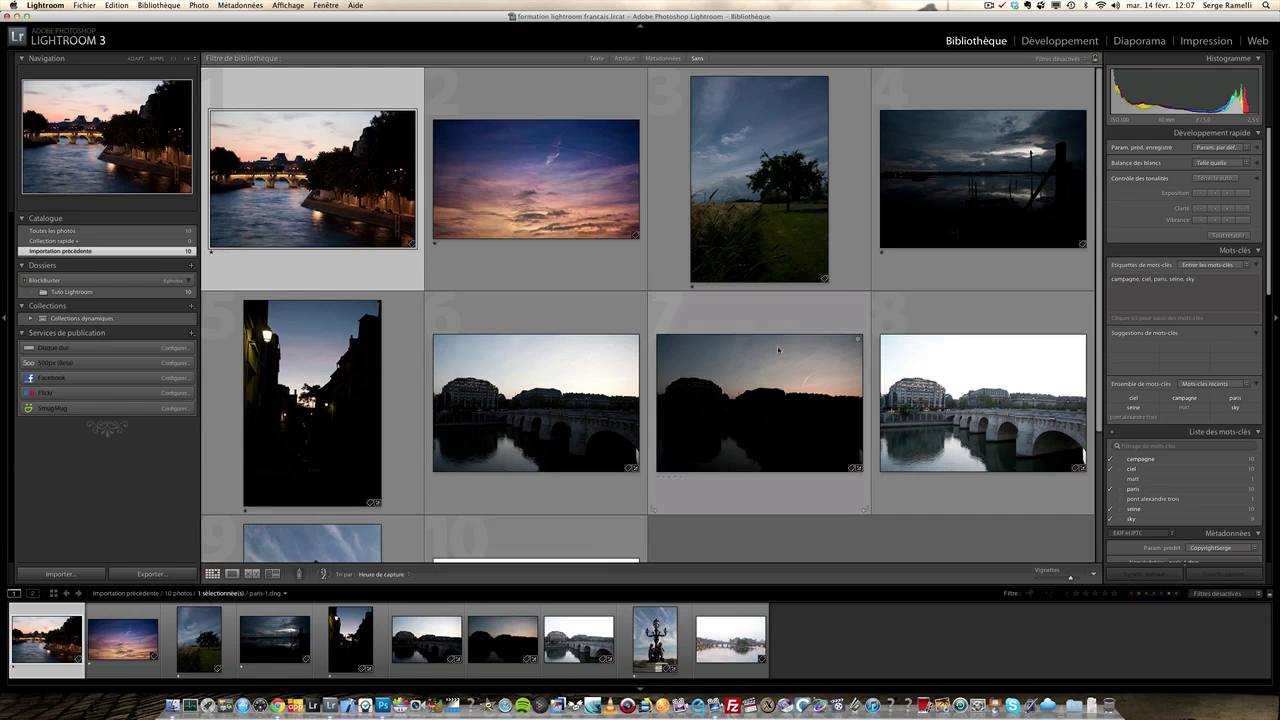
View several imported photos one by one in Loupe view, ending back on the first photo of the river at dusk.
click(231, 575)
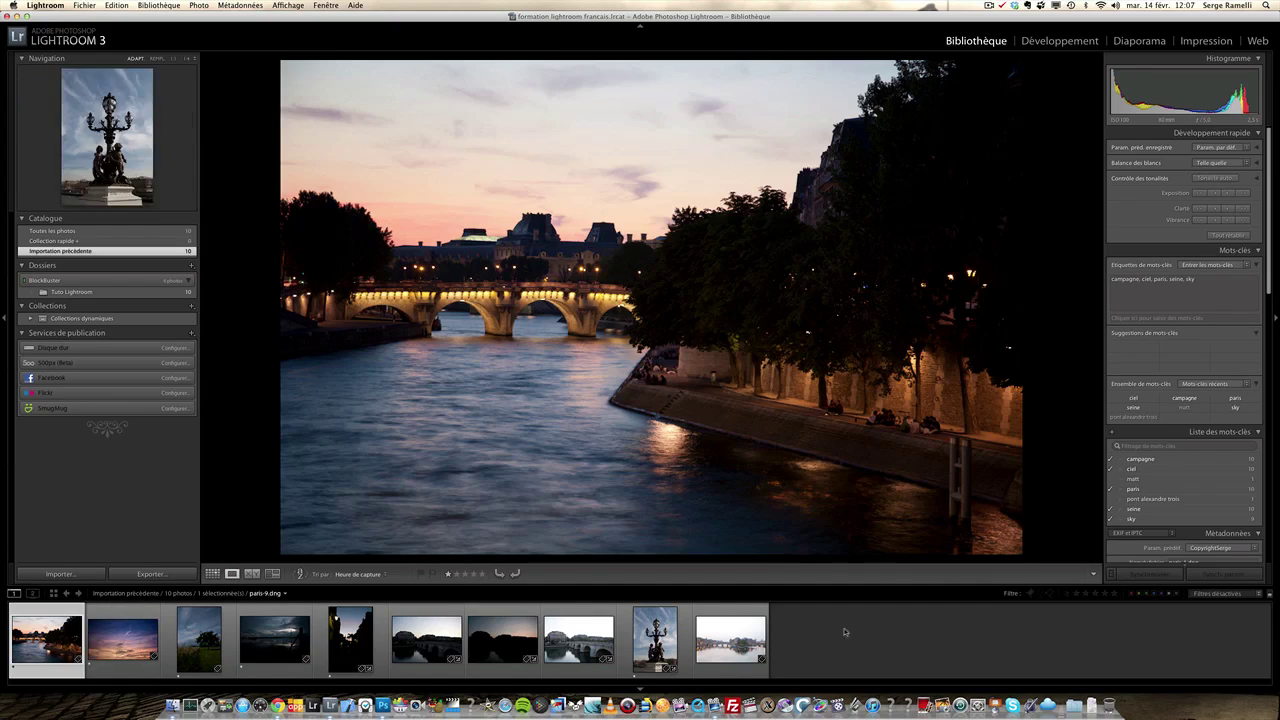
click(130, 646)
click(200, 645)
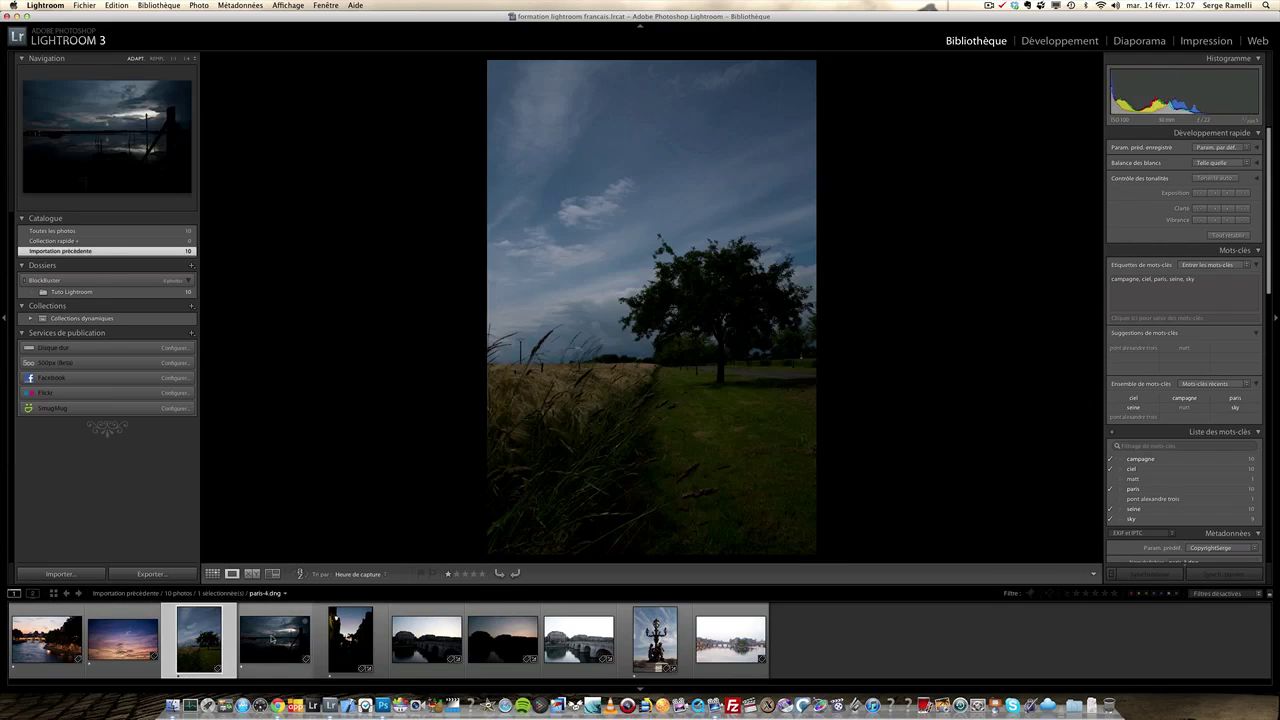
click(275, 640)
click(350, 640)
click(426, 640)
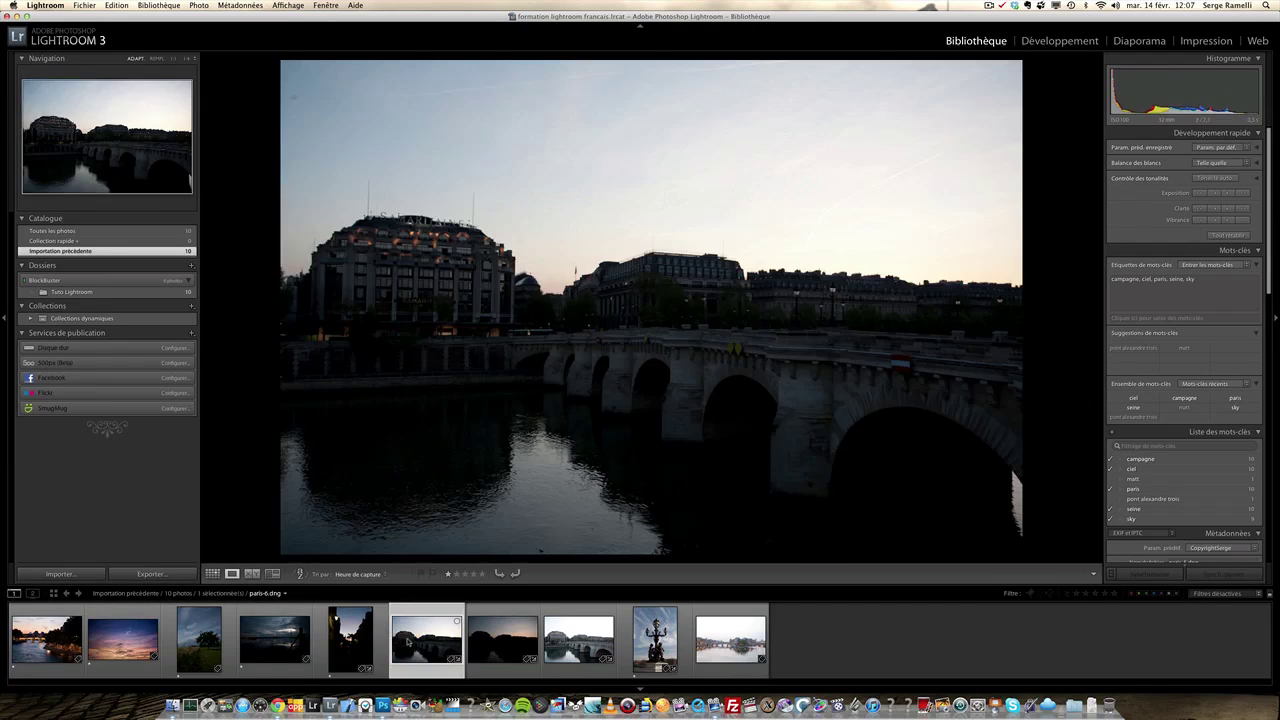
click(502, 640)
click(44, 636)
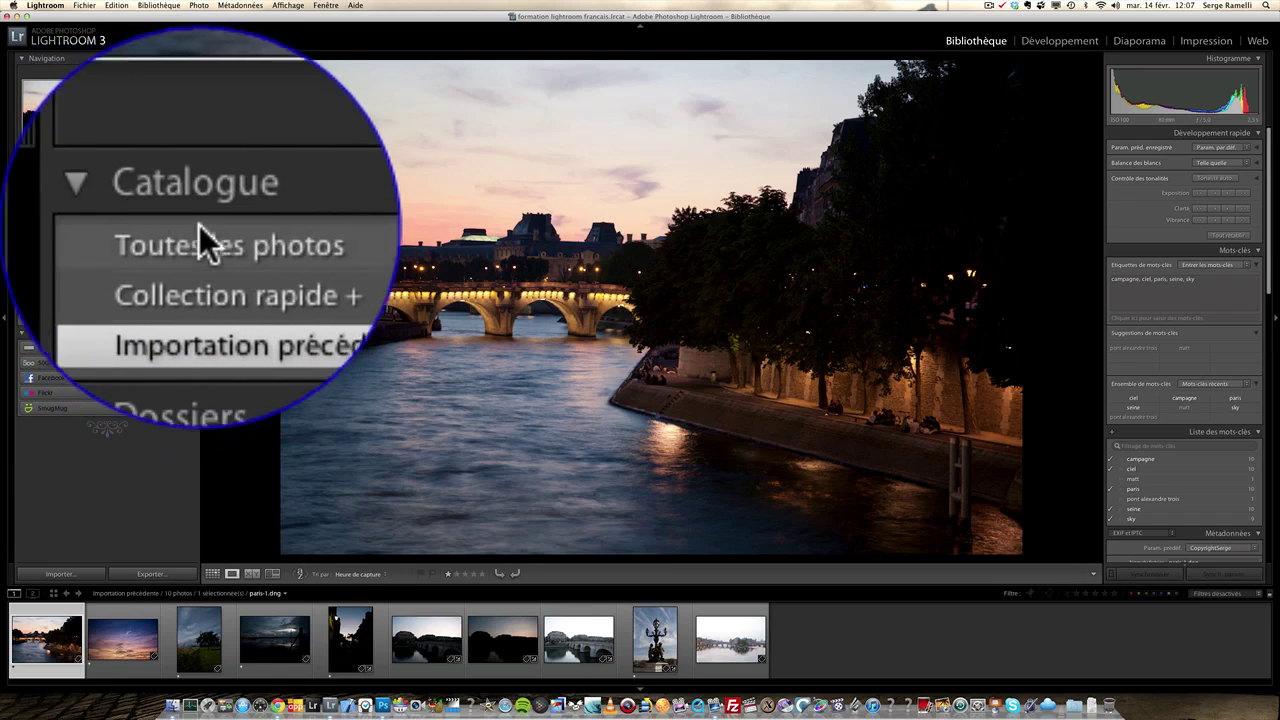
Display all photos in the catalogue, the previous import, and the contents of the Tuto Lightroom folder.
click(199, 228)
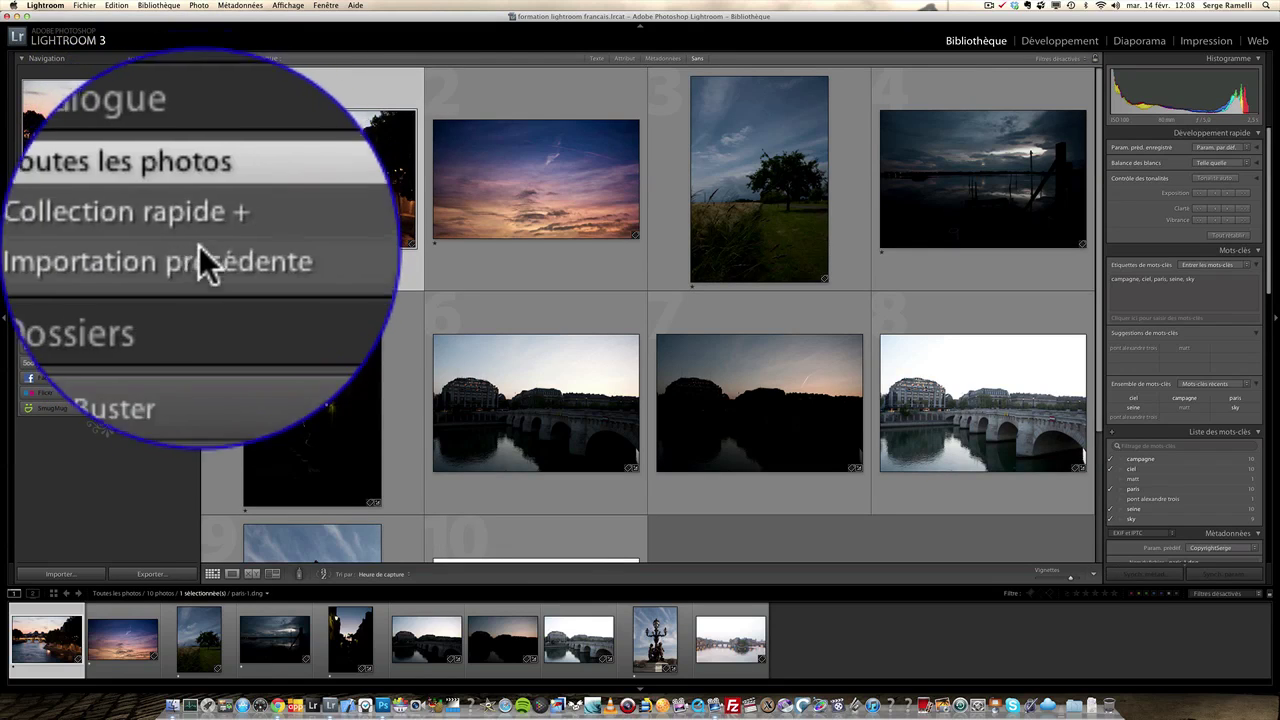
click(200, 252)
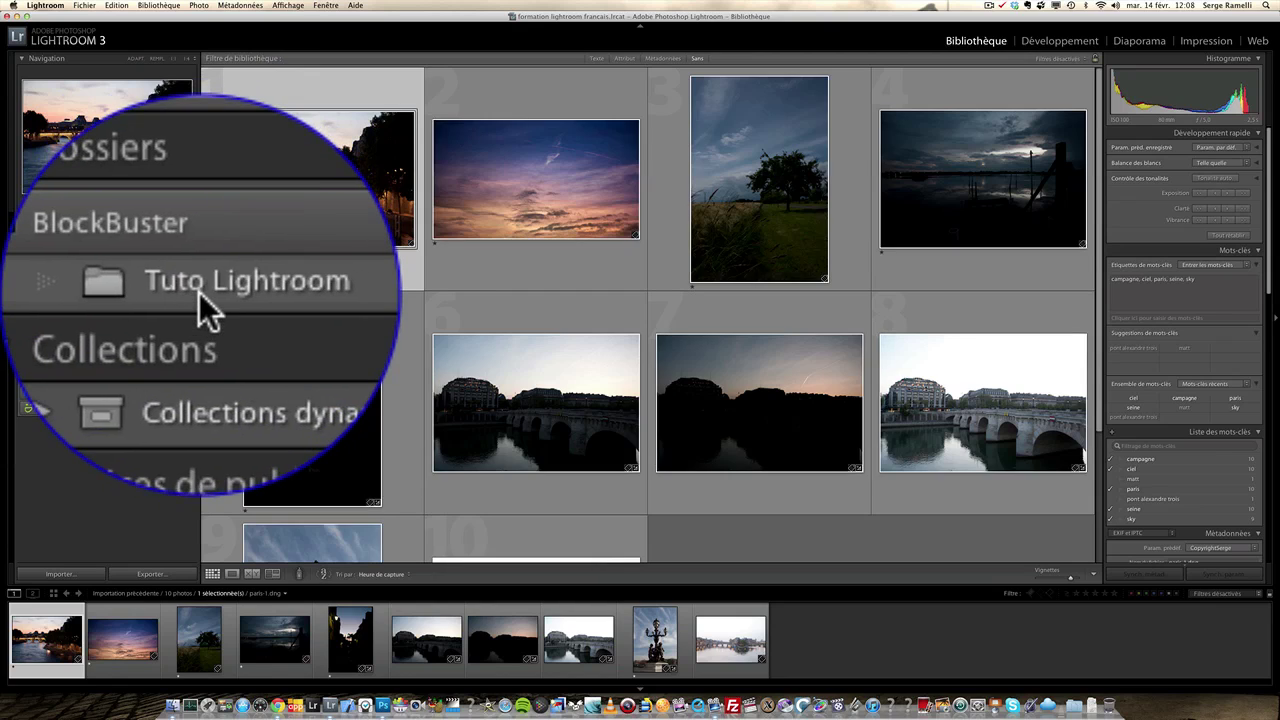
click(63, 292)
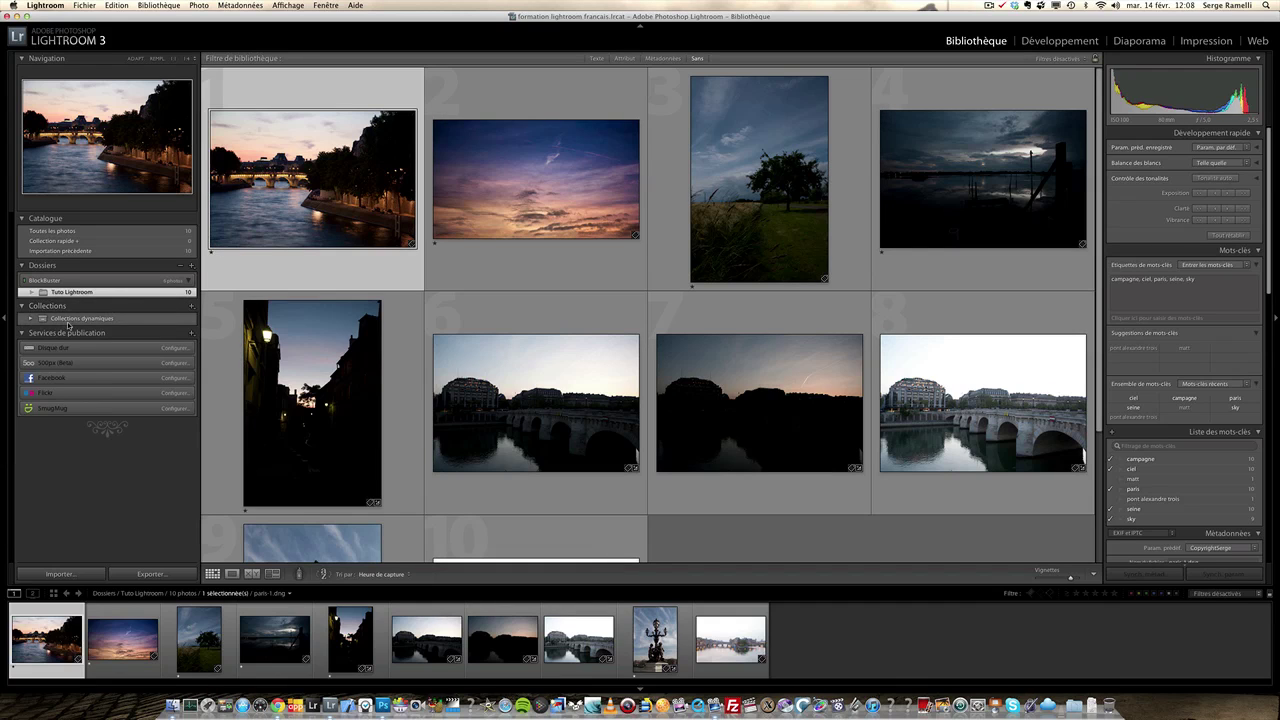
Collapse the publishing services and collections sections of the library.
click(21, 335)
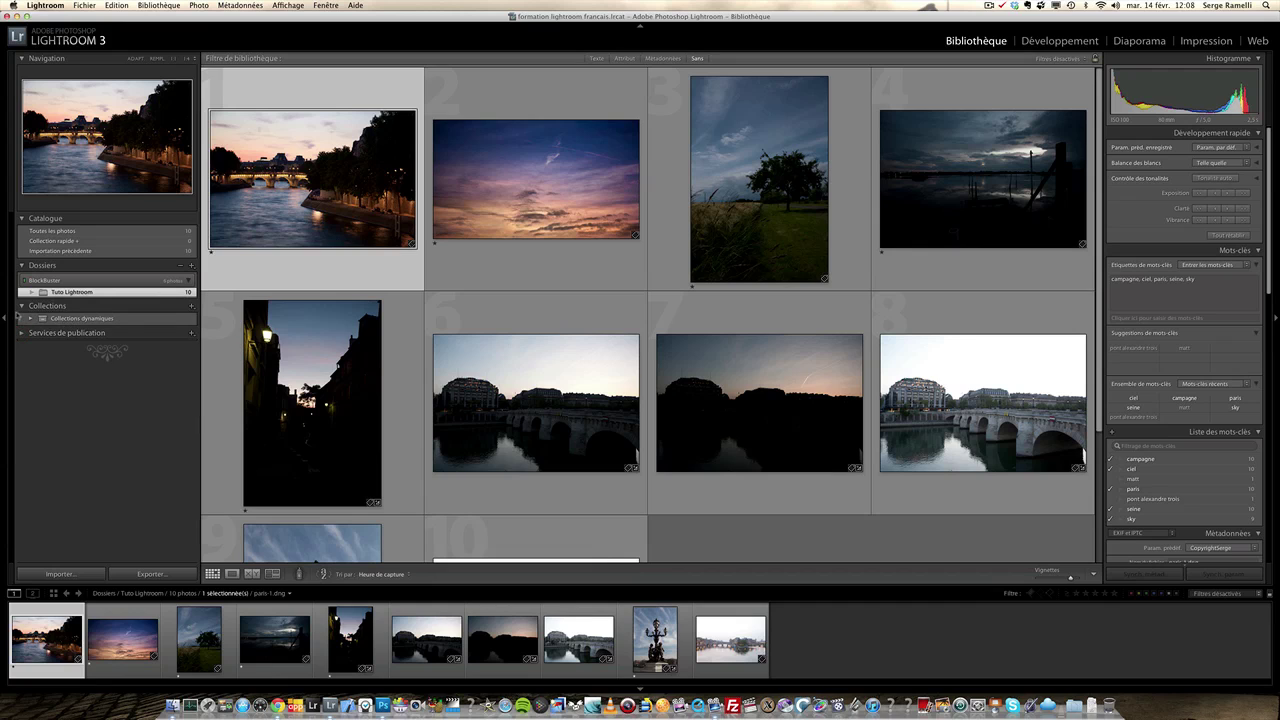
click(22, 305)
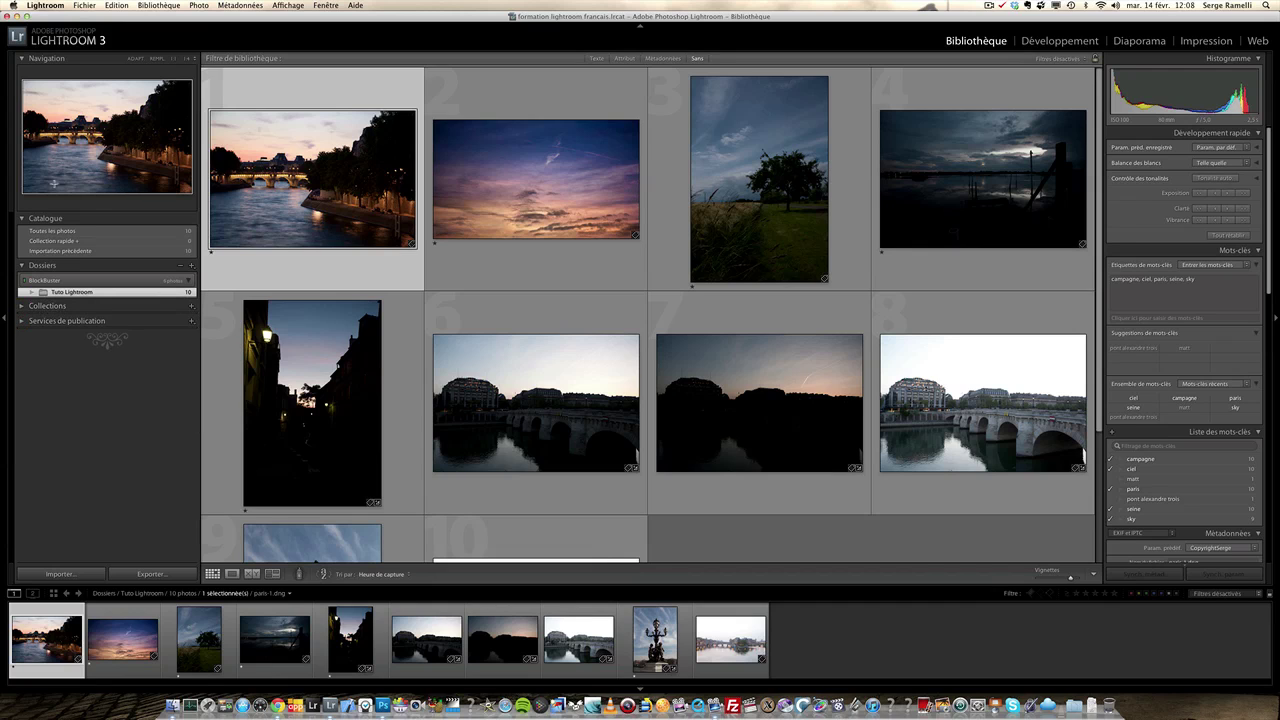
Show the first photo in Loupe view and examine its keywords, EXIF data and copyright metadata.
click(232, 574)
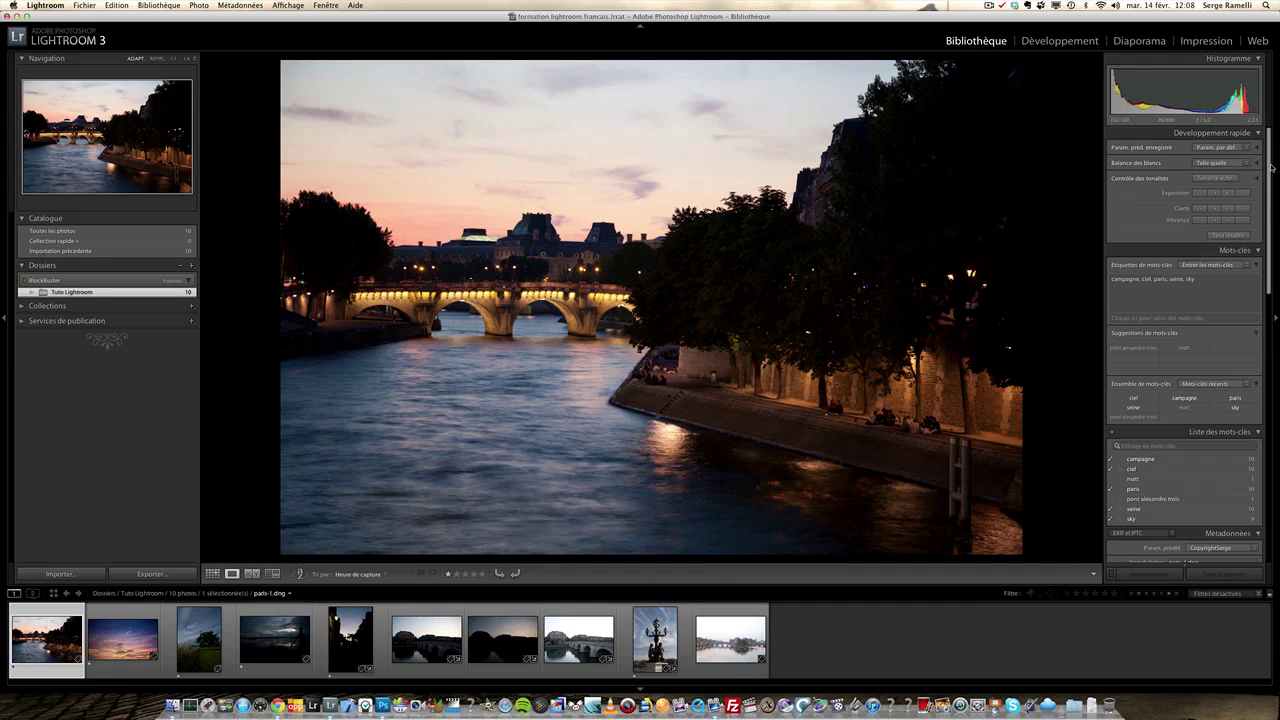
drag(1272, 168, 1276, 231)
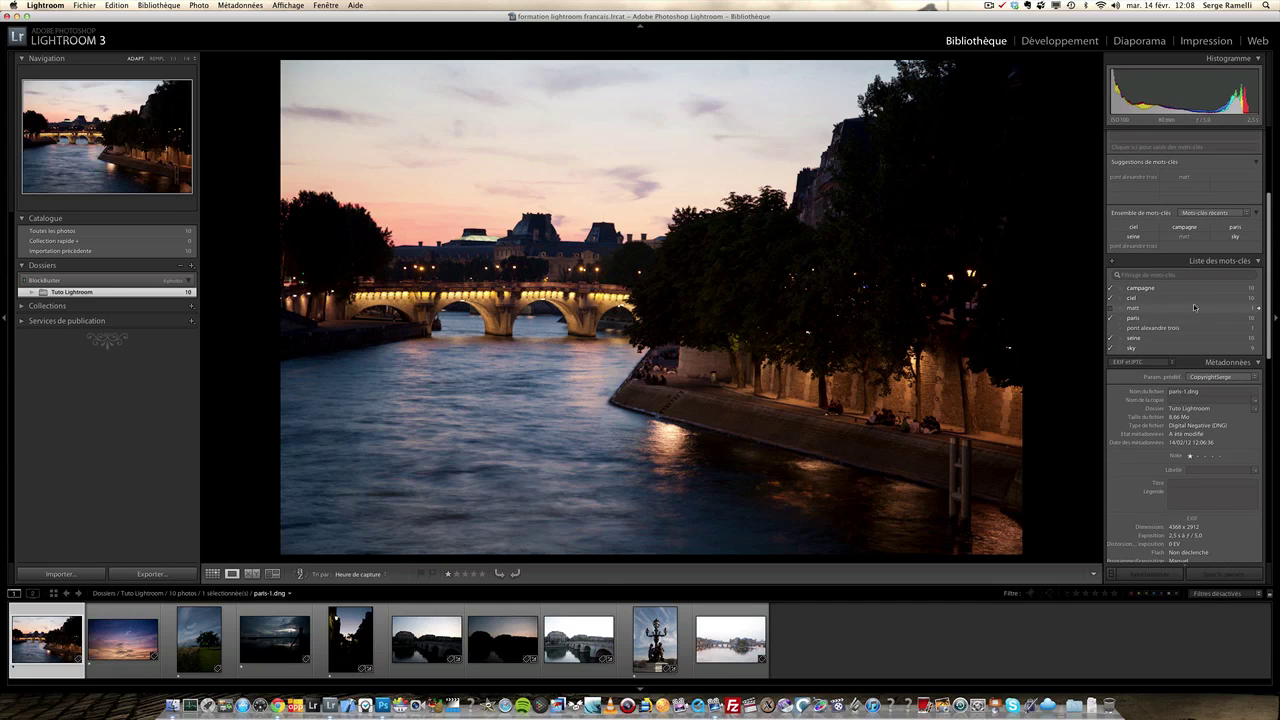
drag(1270, 313, 1255, 349)
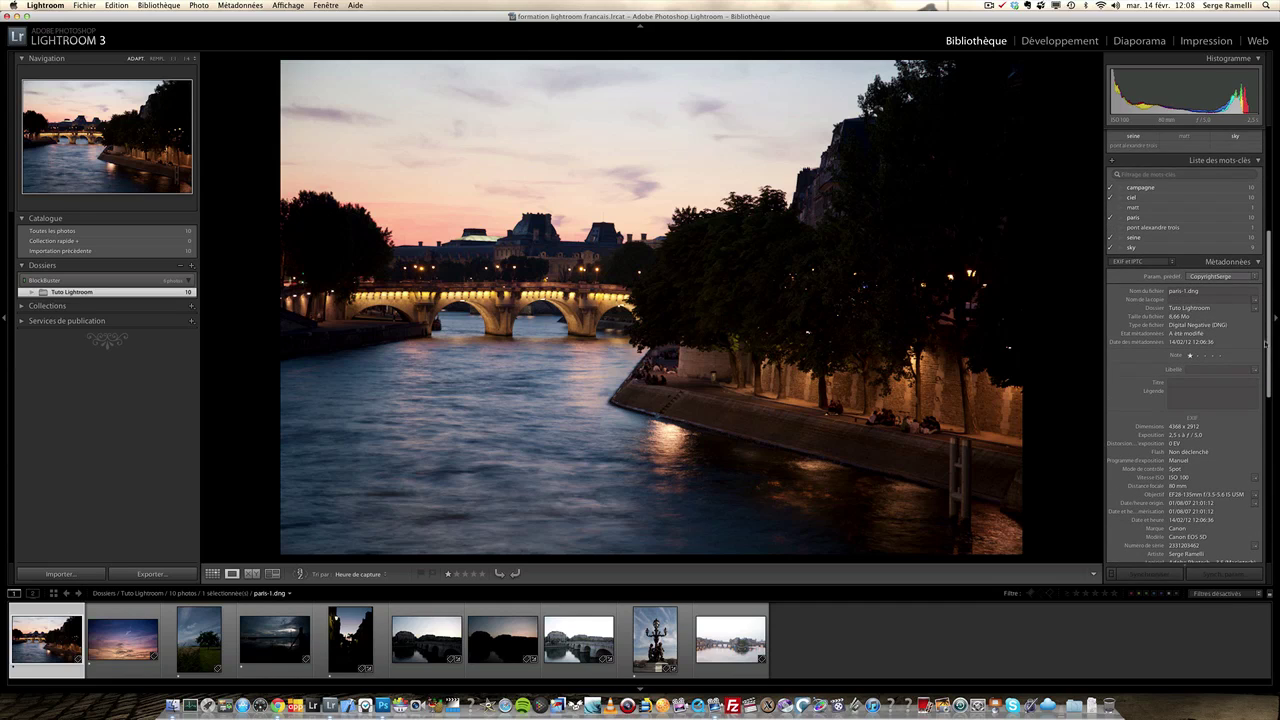
drag(1268, 345, 1273, 383)
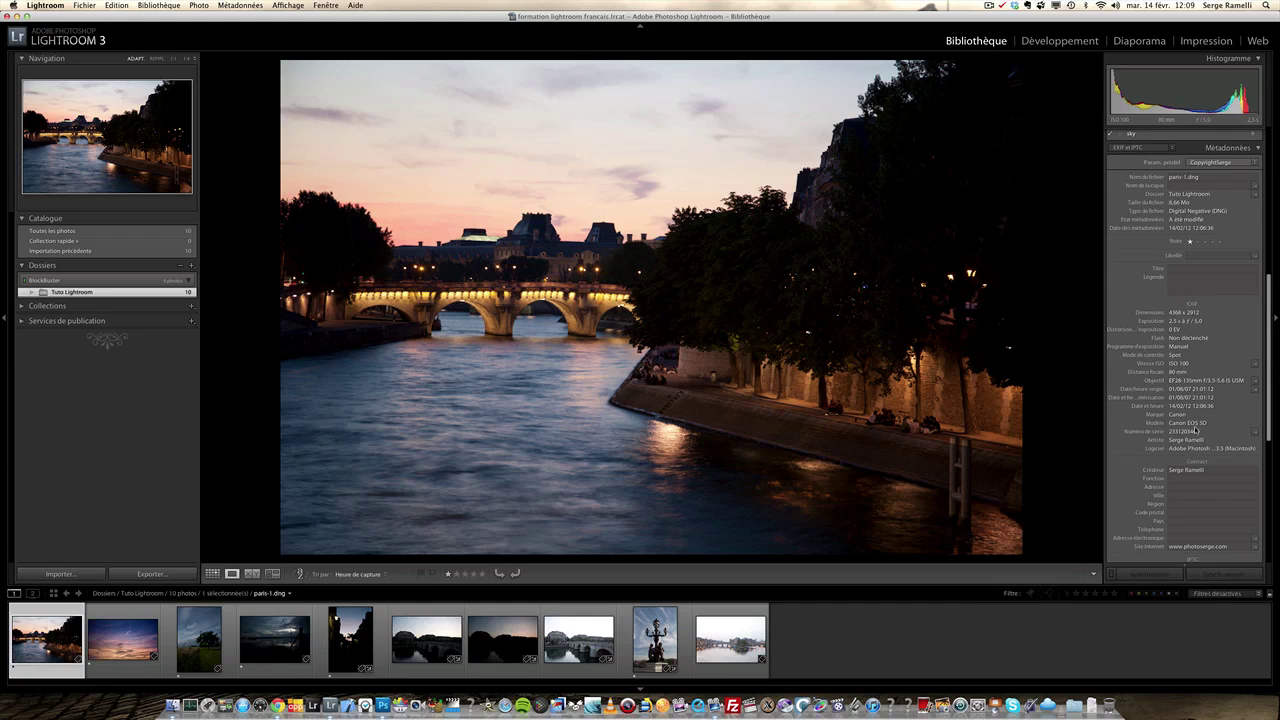
drag(1271, 380, 1271, 328)
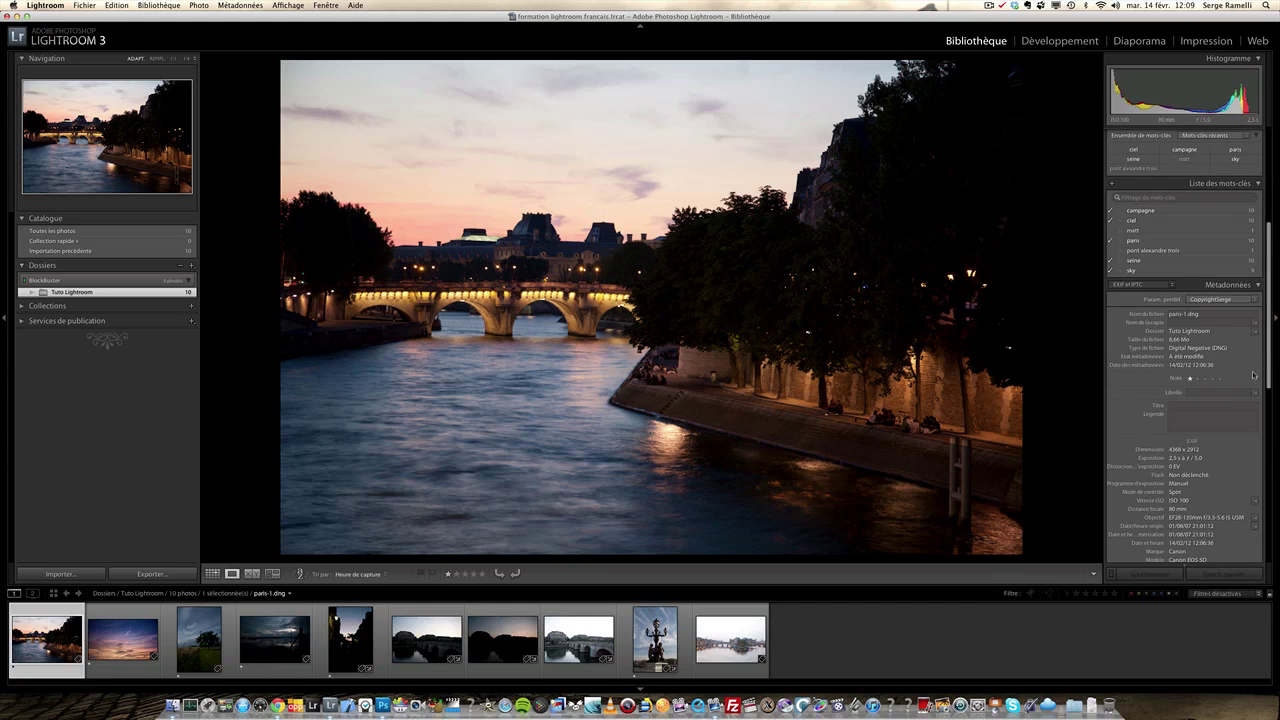
drag(1270, 362, 1269, 323)
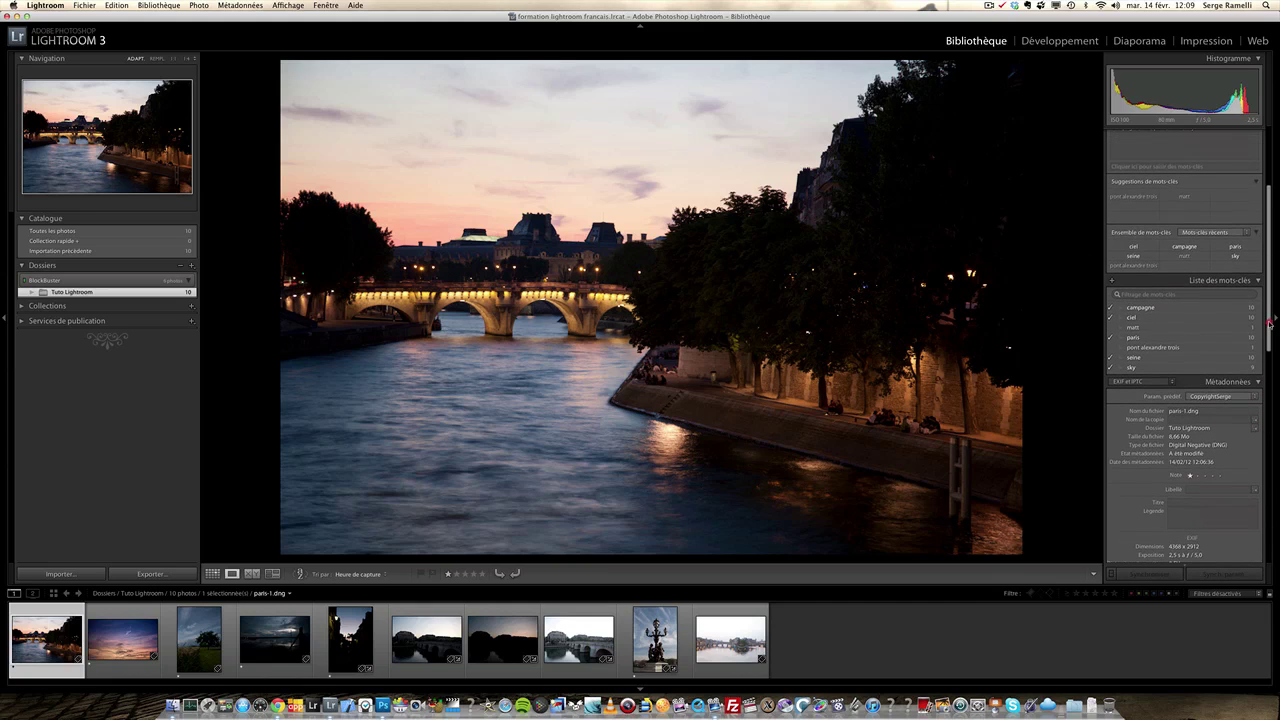
click(1137, 297)
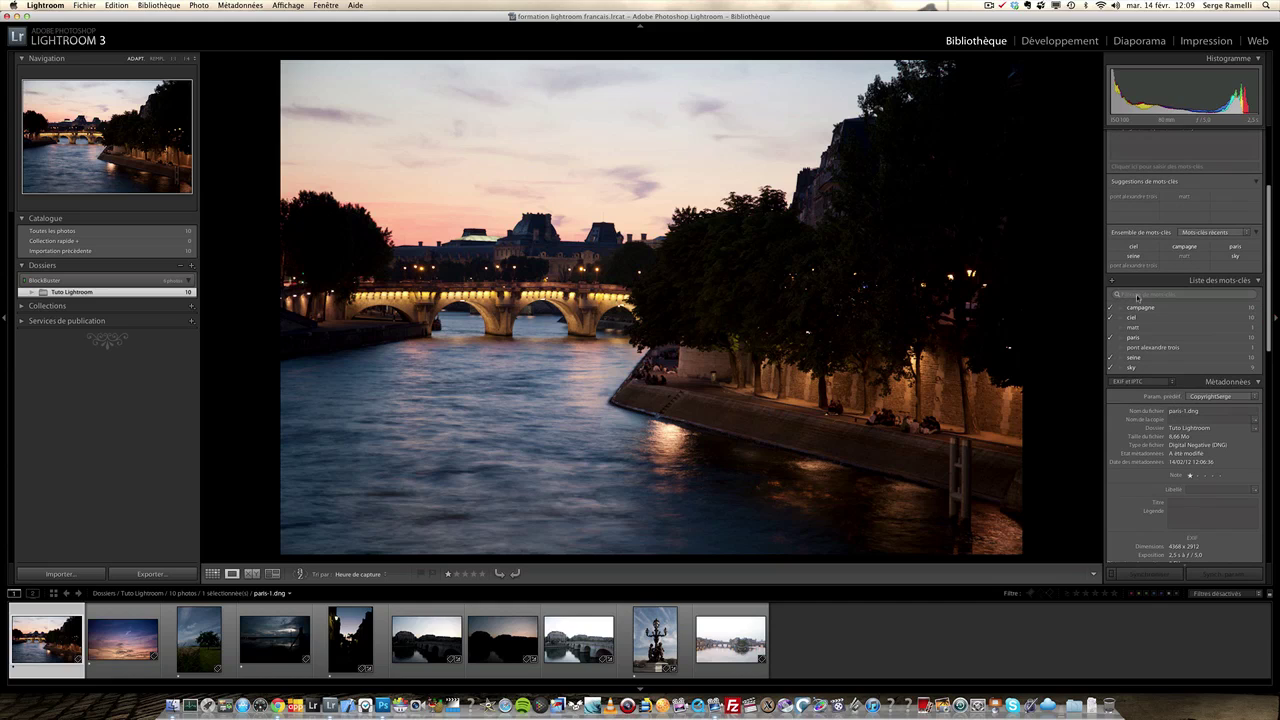
click(1112, 281)
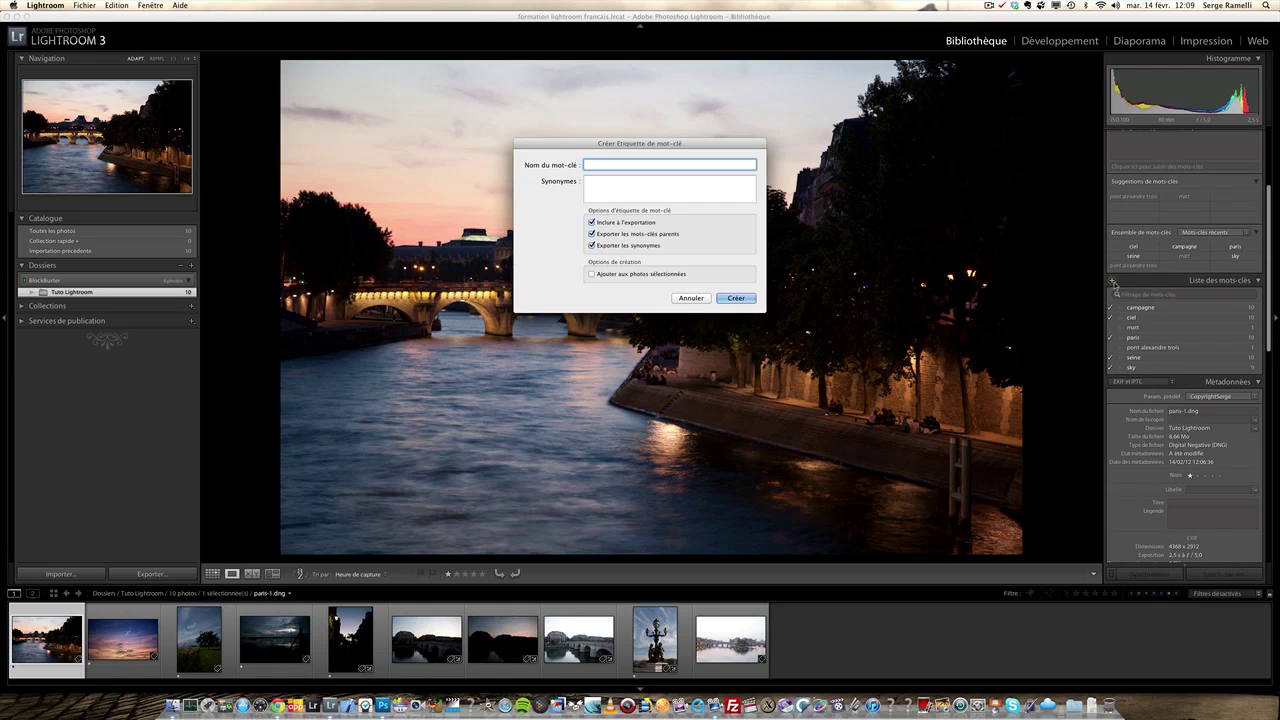
click(691, 298)
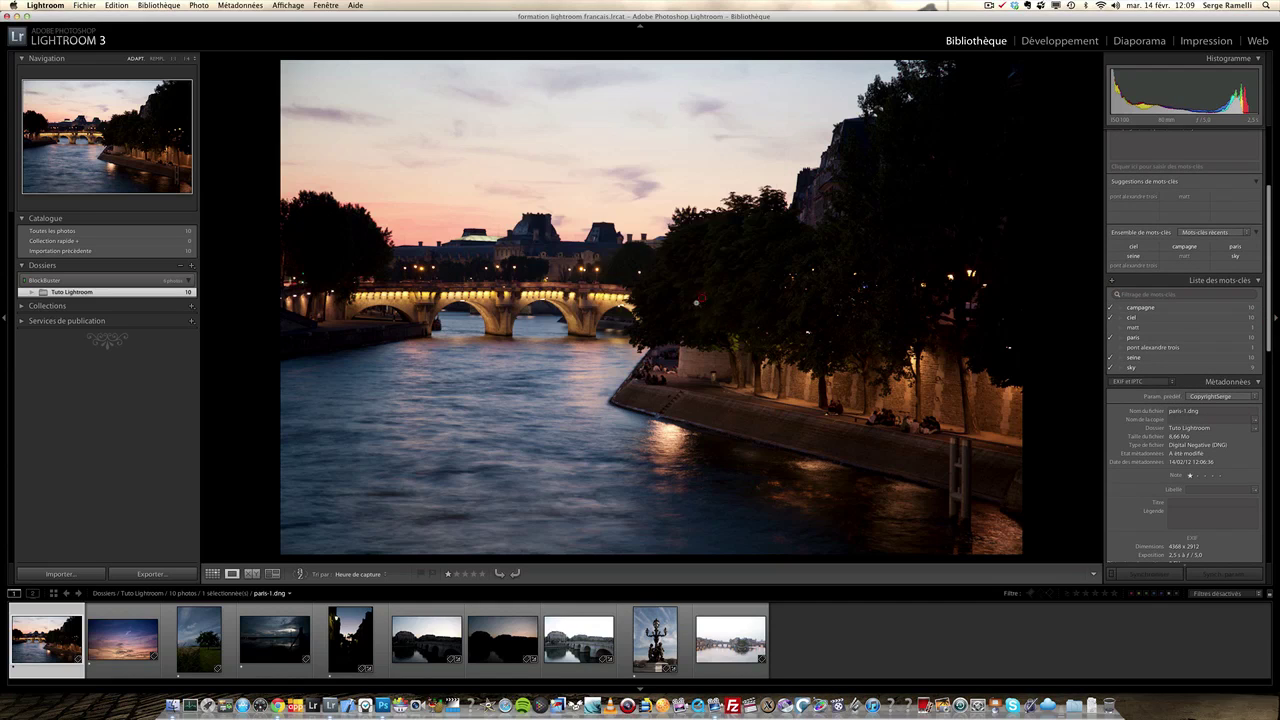
scroll(1266, 238, up, 3)
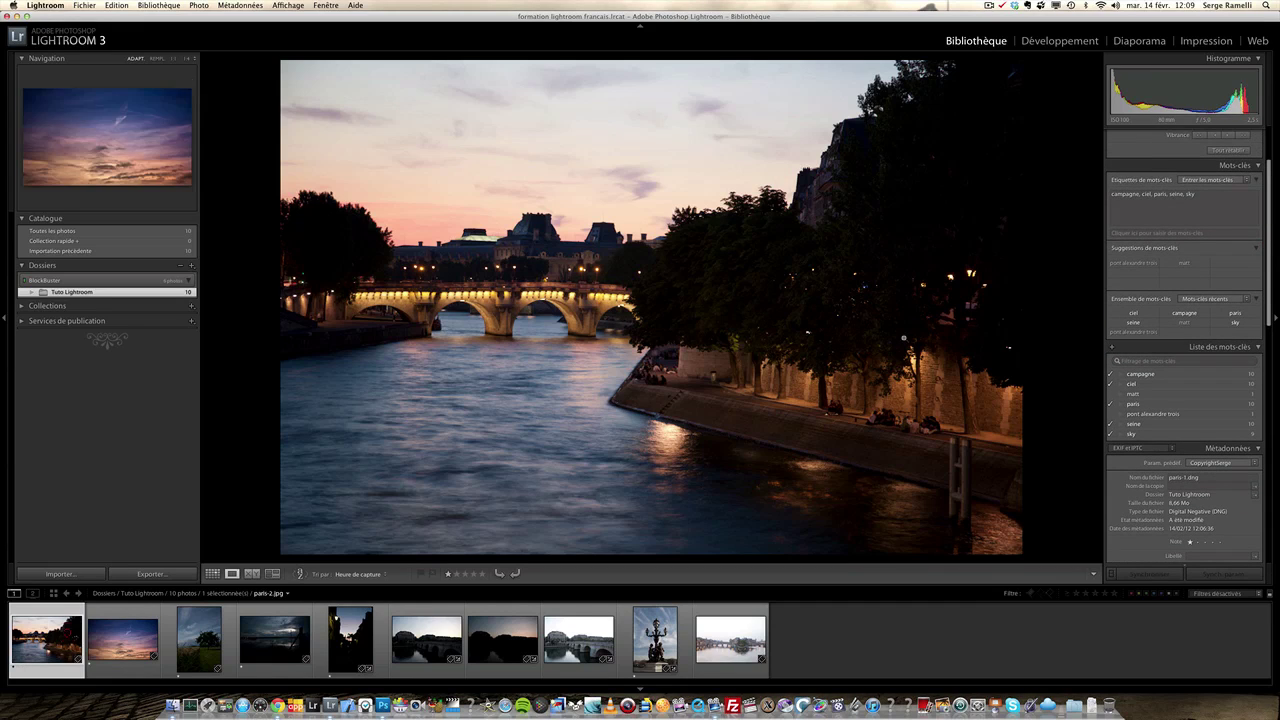
Remove the keyword "sky" from the first photo, leaving campagne, ciel, paris, seine as its keyword tags.
scroll(1266, 278, up, 3)
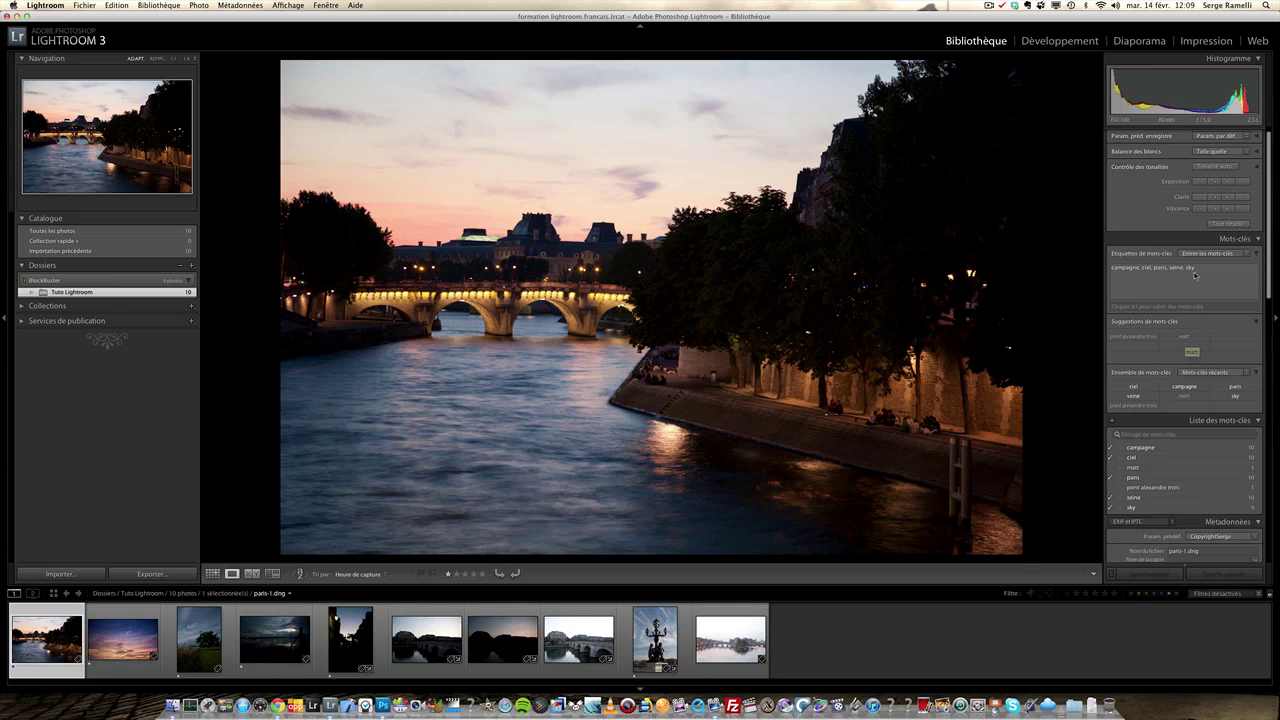
click(1190, 350)
key(BackSpace)
key(BackSpace)
key(BackSpace)
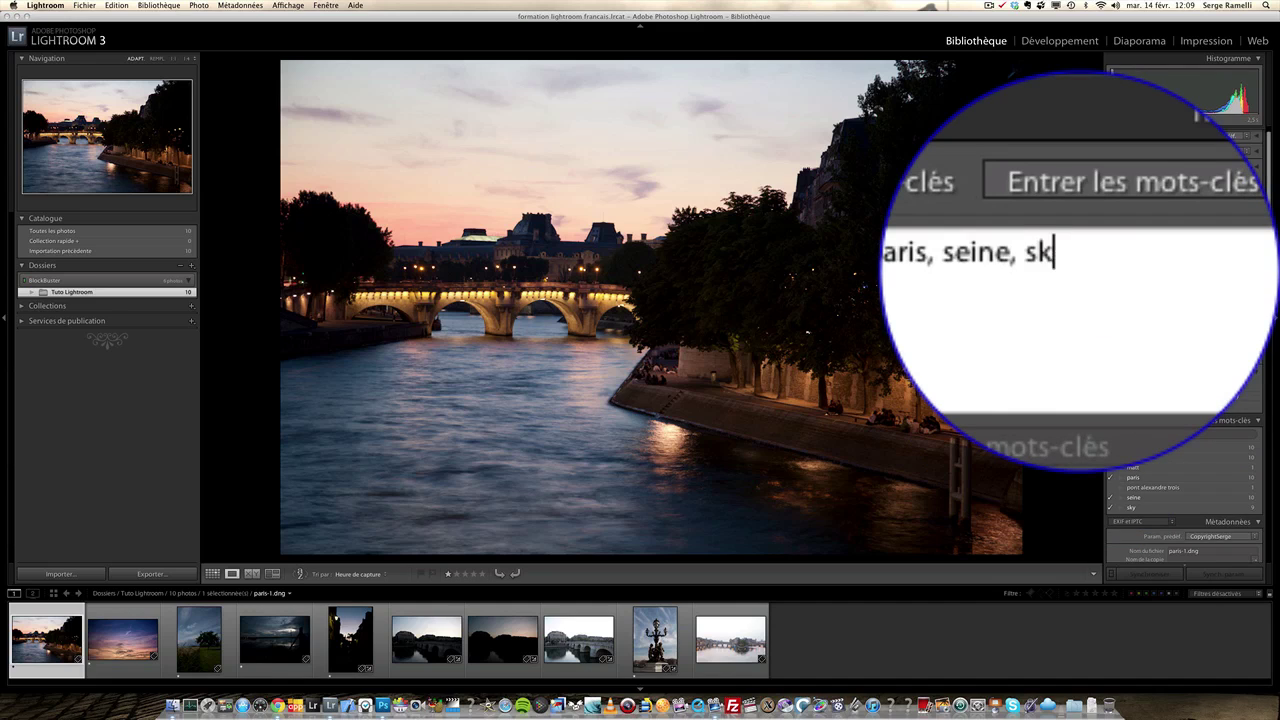
key(BackSpace)
key(Return)
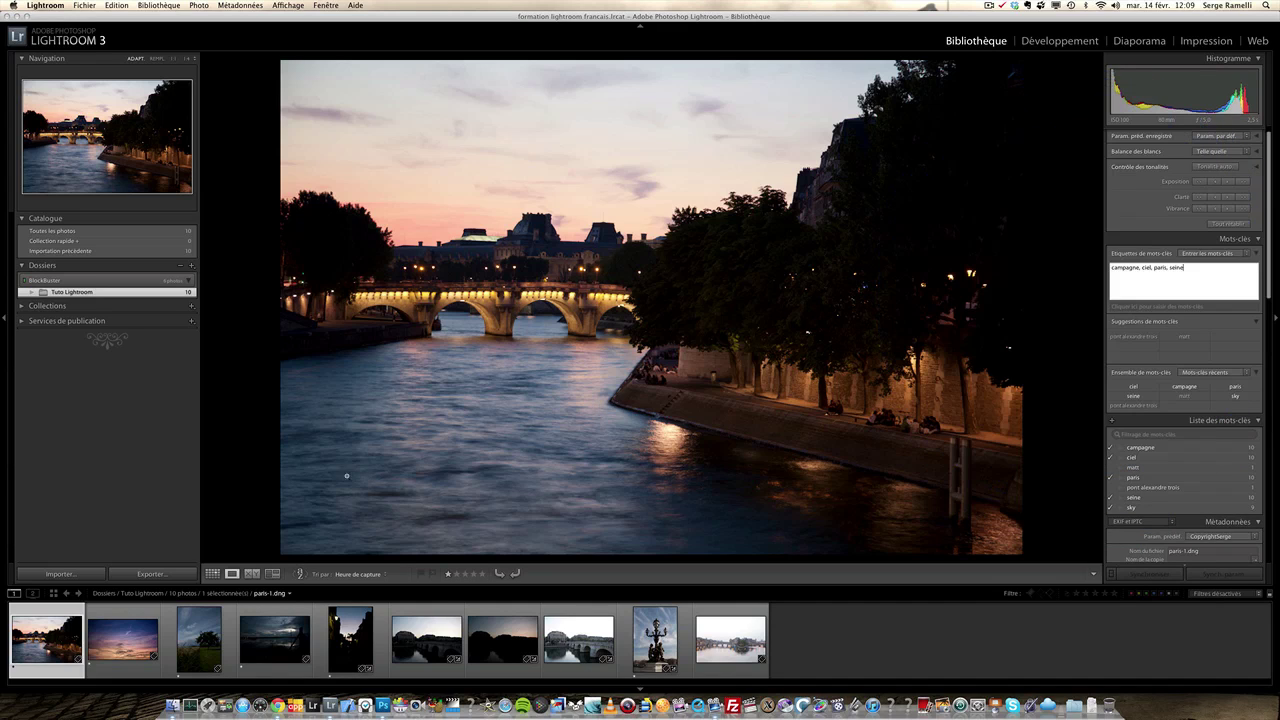
Check the keywords of the sunset sky photo, return to the river photo, and review its keywords and metadata.
click(148, 630)
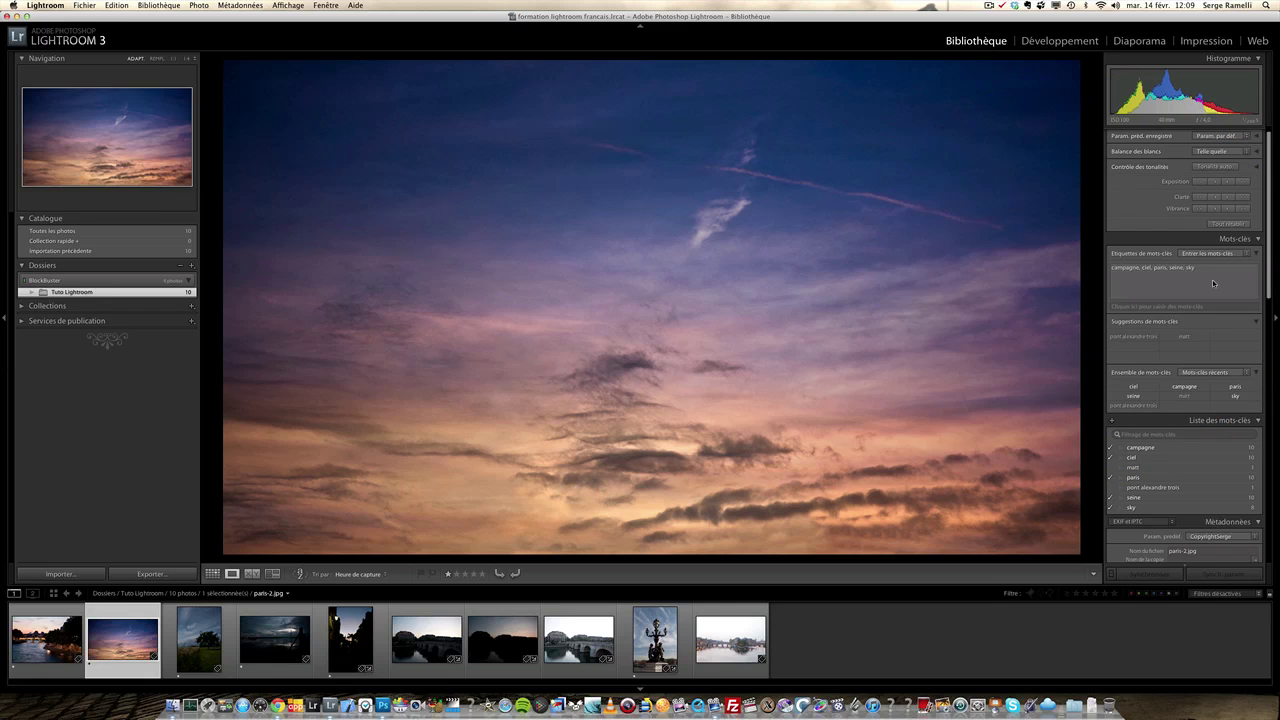
click(46, 640)
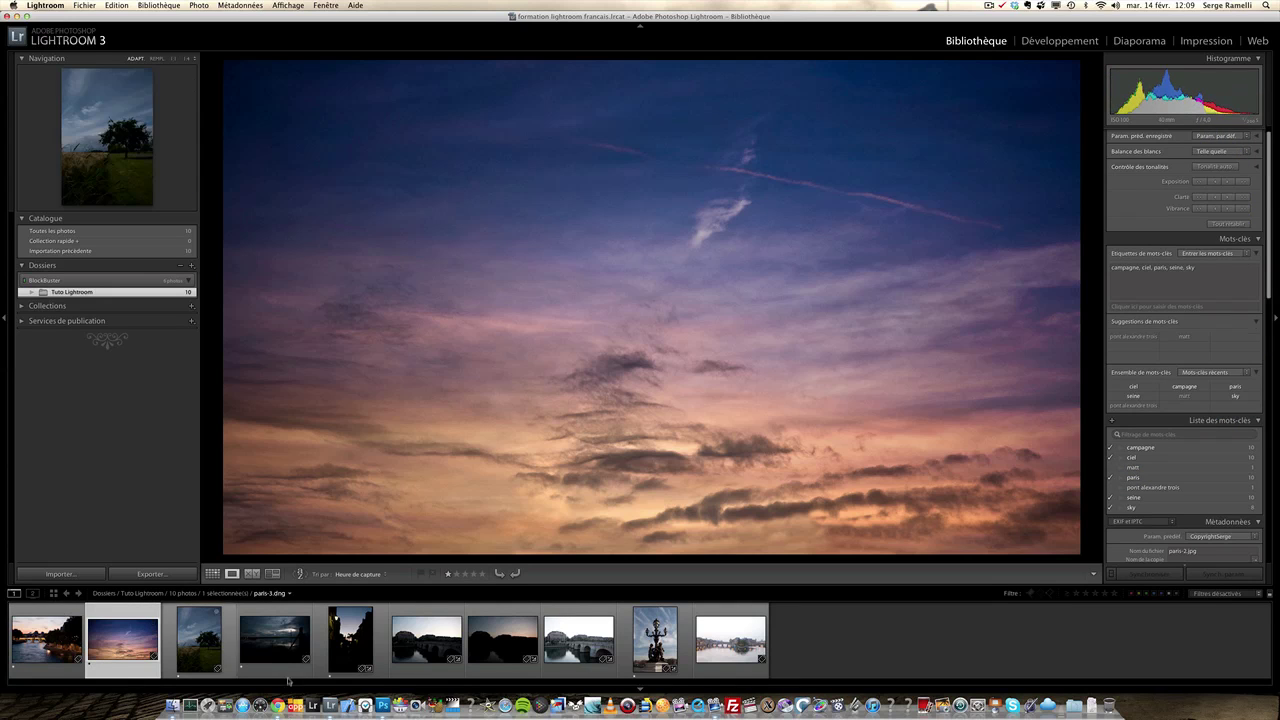
scroll(1268, 280, down, 1)
scroll(1268, 280, up, 2)
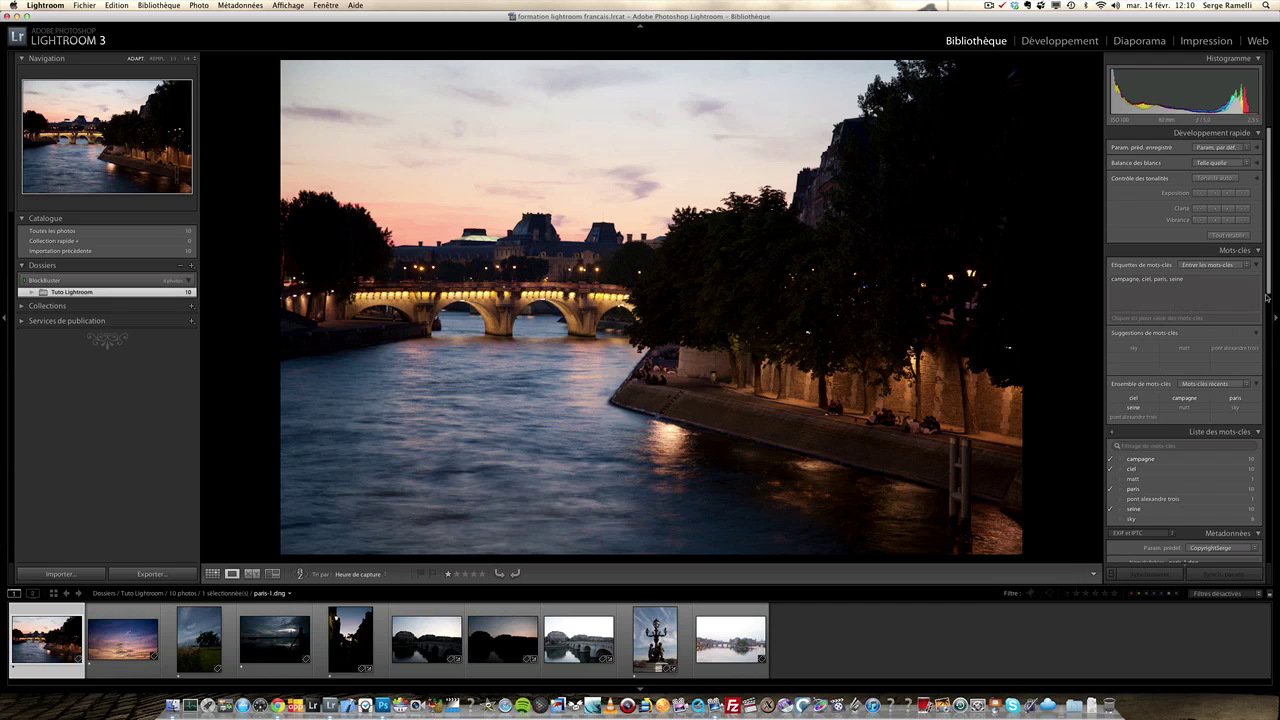
drag(1266, 297, 1274, 347)
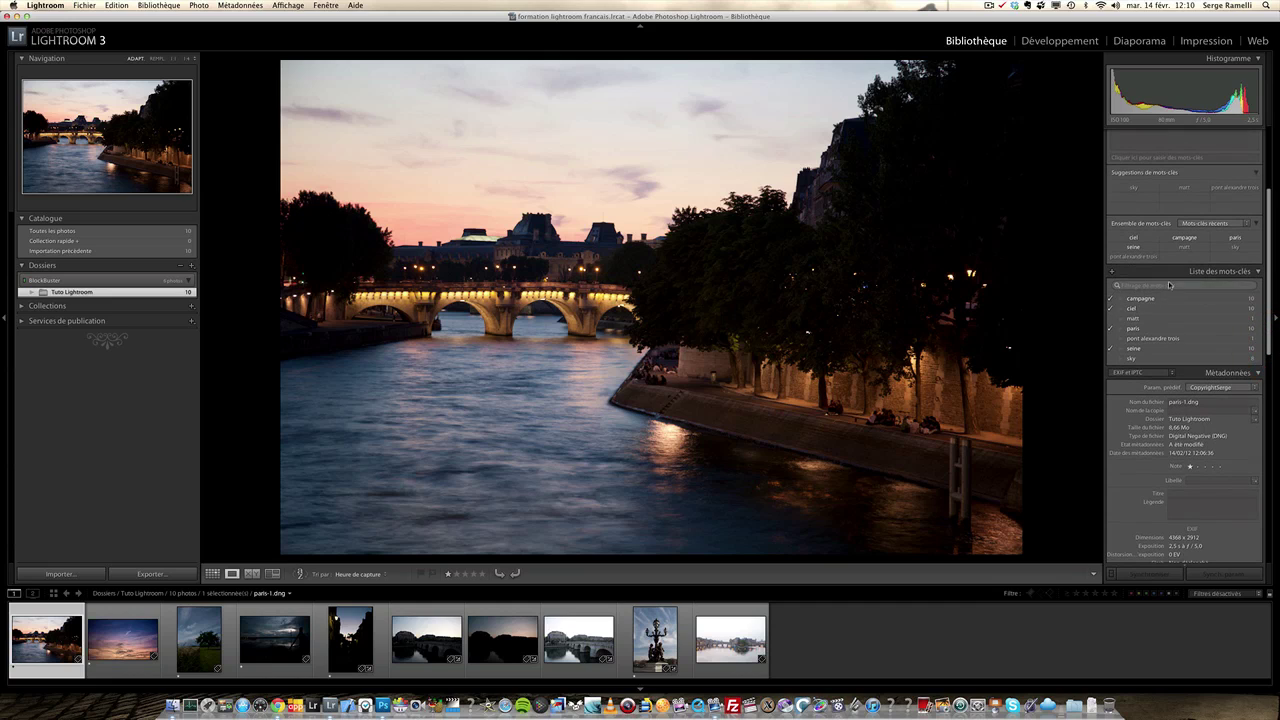
scroll(1270, 344, up, 5)
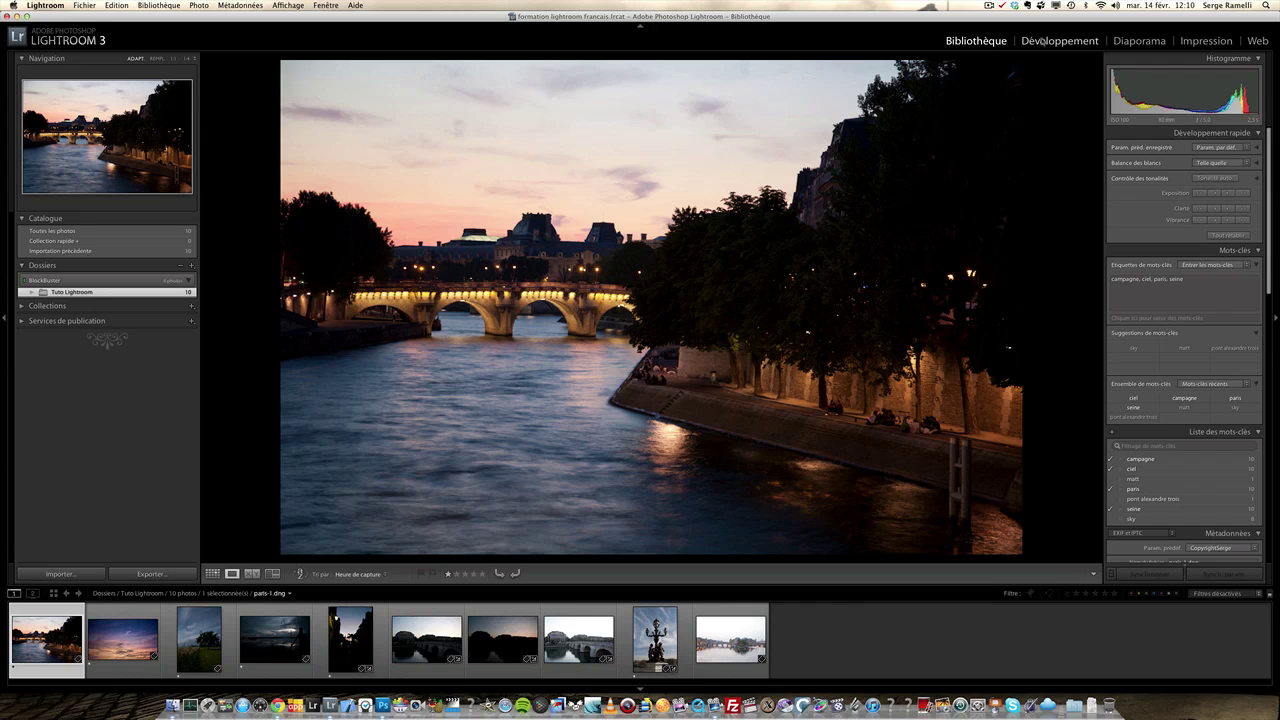
View the river photo in the Develop module and return to the Library module.
click(1045, 41)
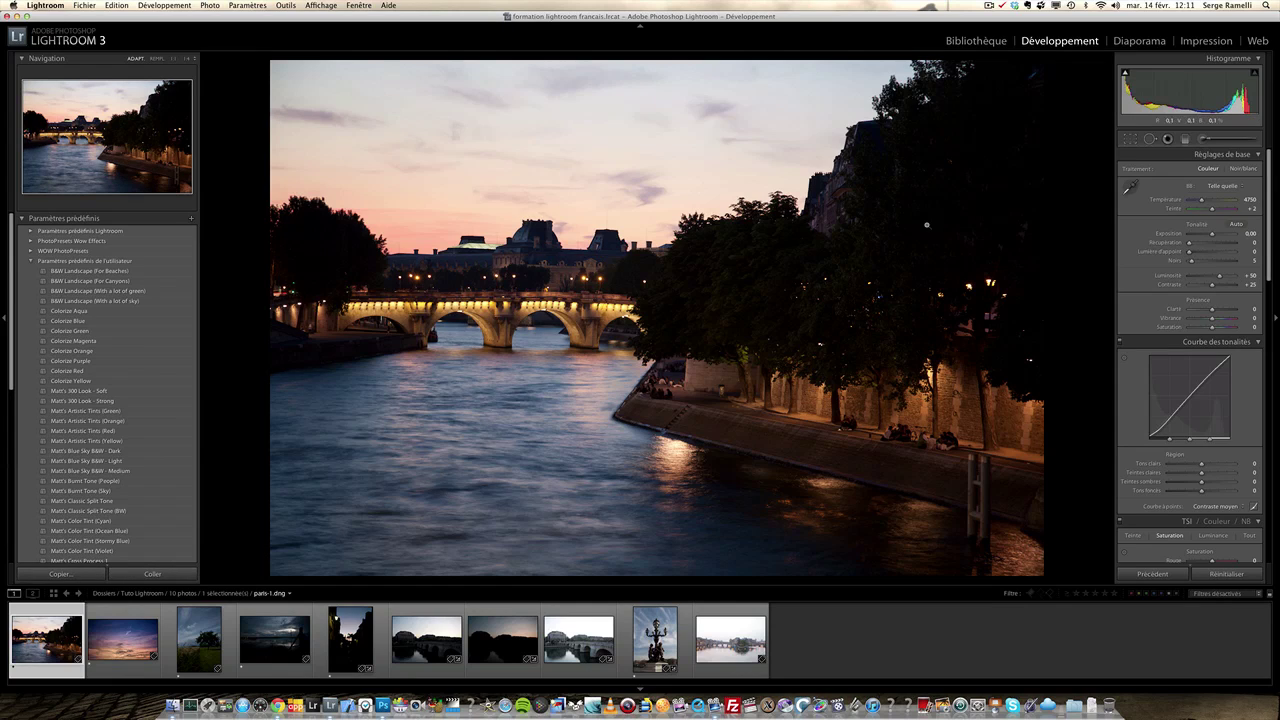
click(985, 44)
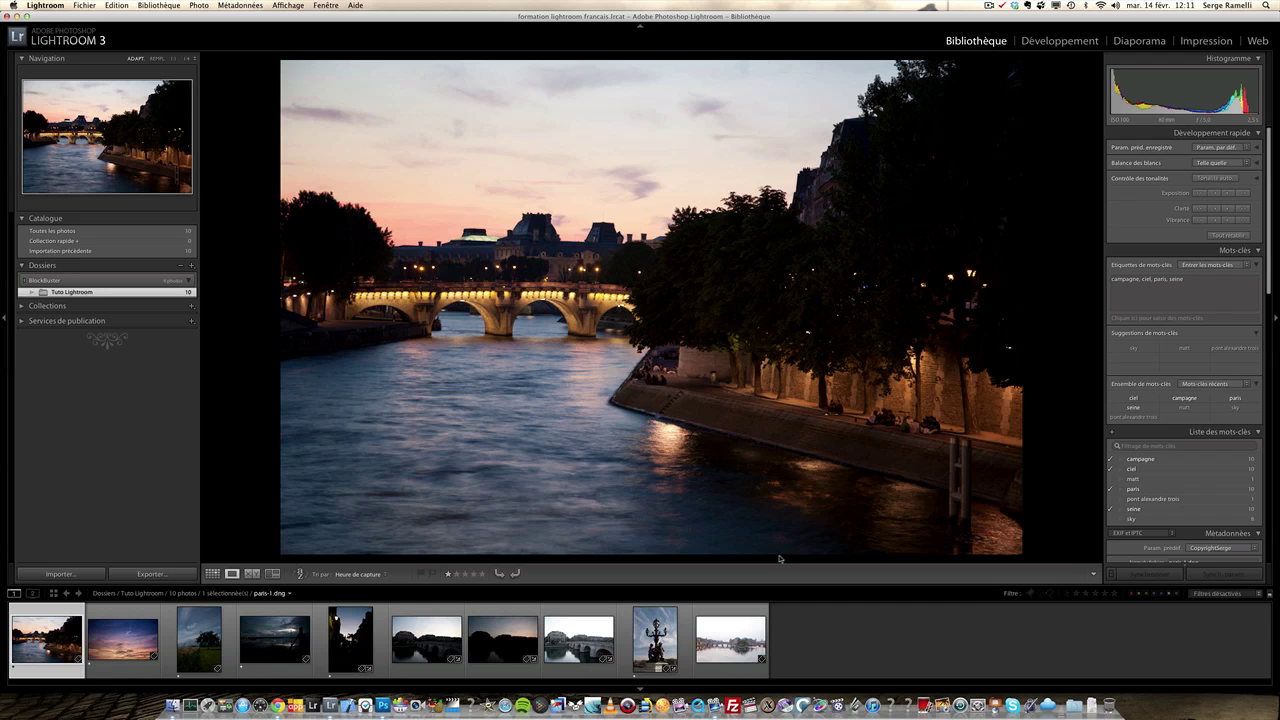
click(989, 6)
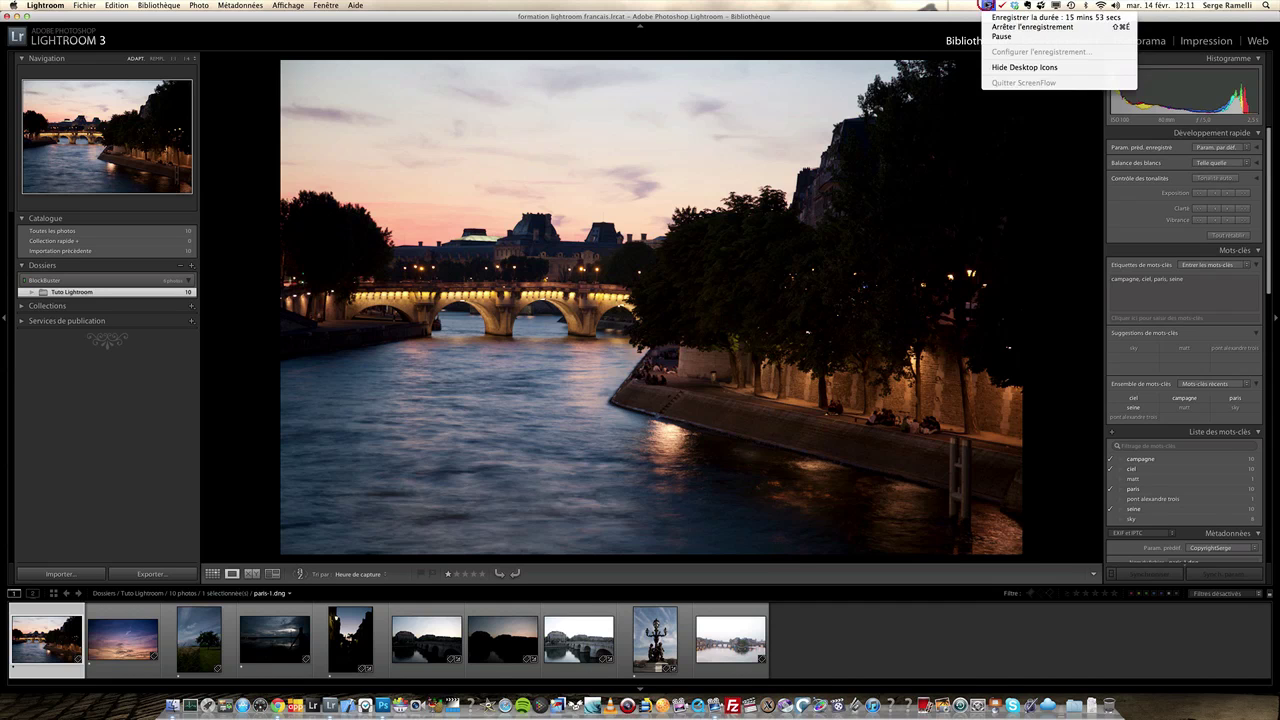